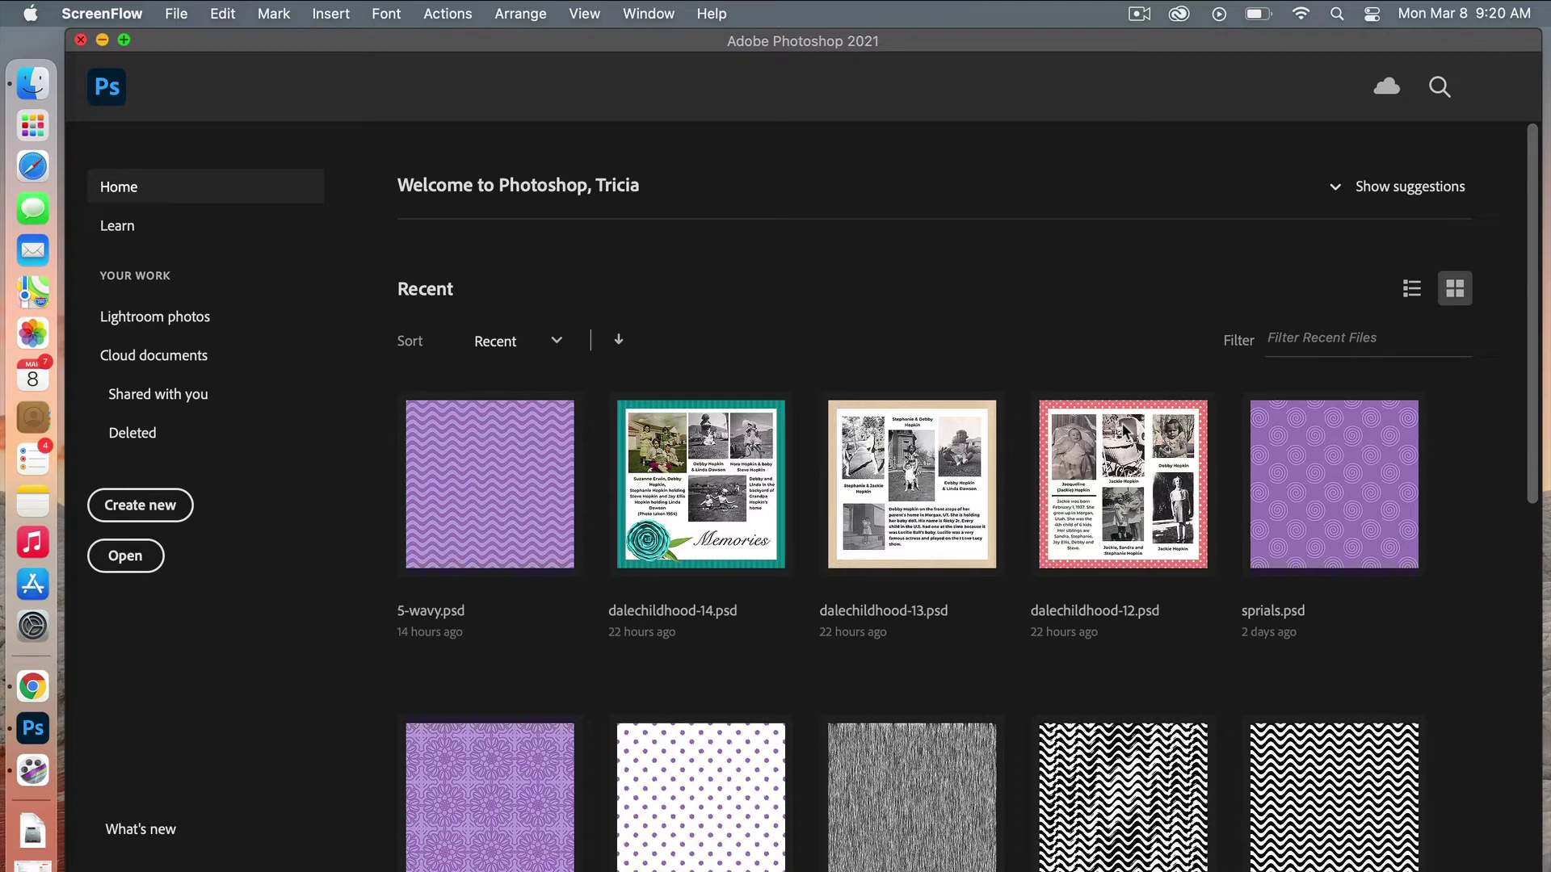
- Create a new 180 by 180 pixel document at 300 ppi with a transparent background
{"action": "left_click", "coordinate": [173, 509]}
{"action": "left_click", "coordinate": [173, 509]}
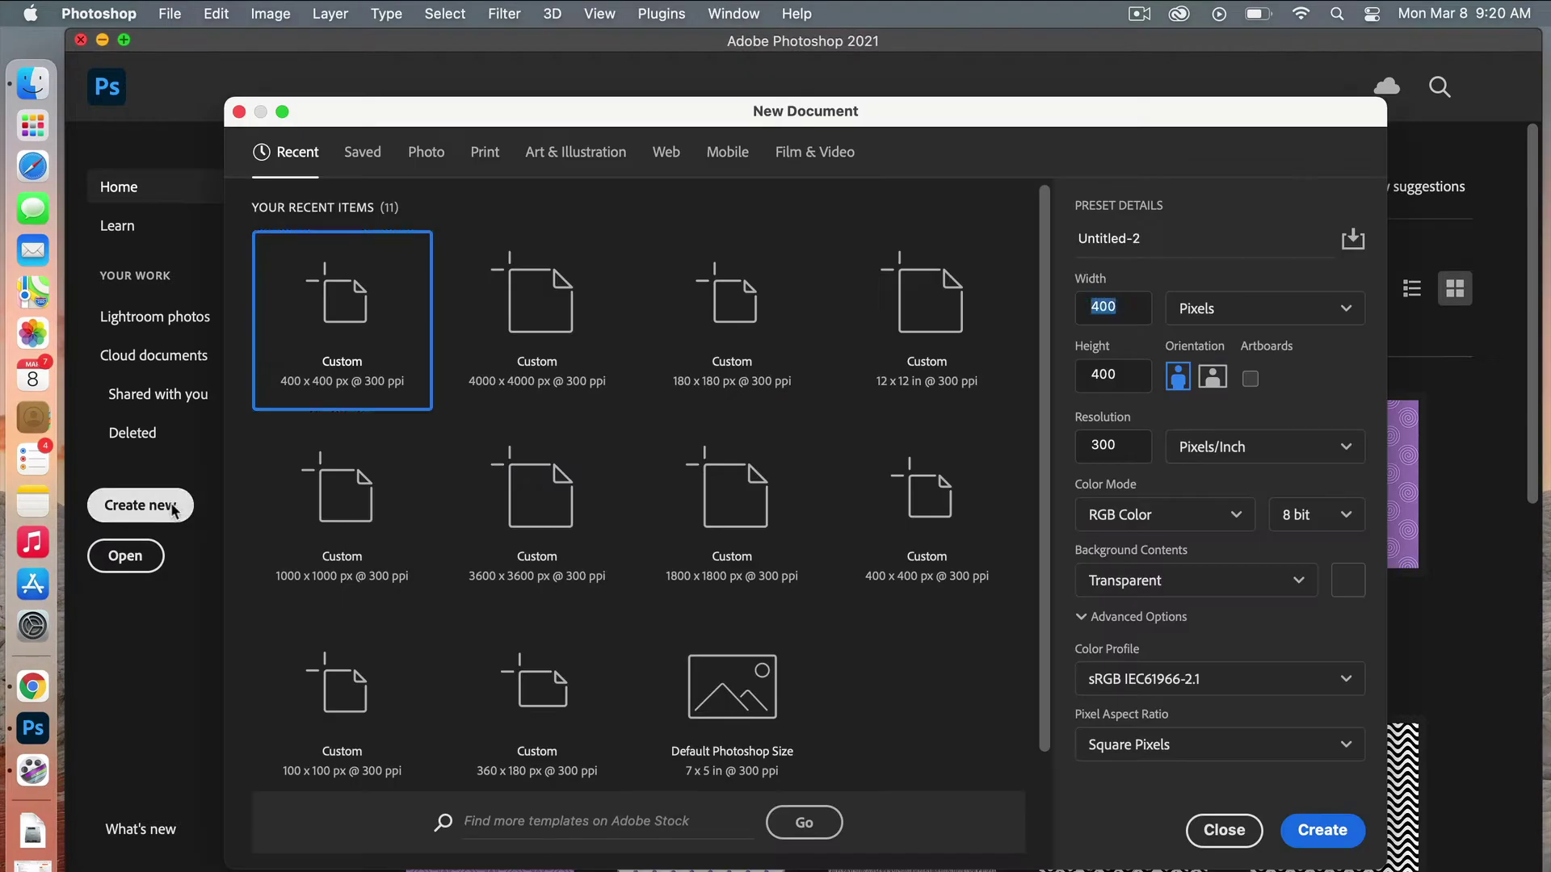
{"action": "double_click", "coordinate": [1129, 304]}
{"action": "type", "text": "180"}
{"action": "key", "text": "Tab"}
{"action": "type", "text": "180"}
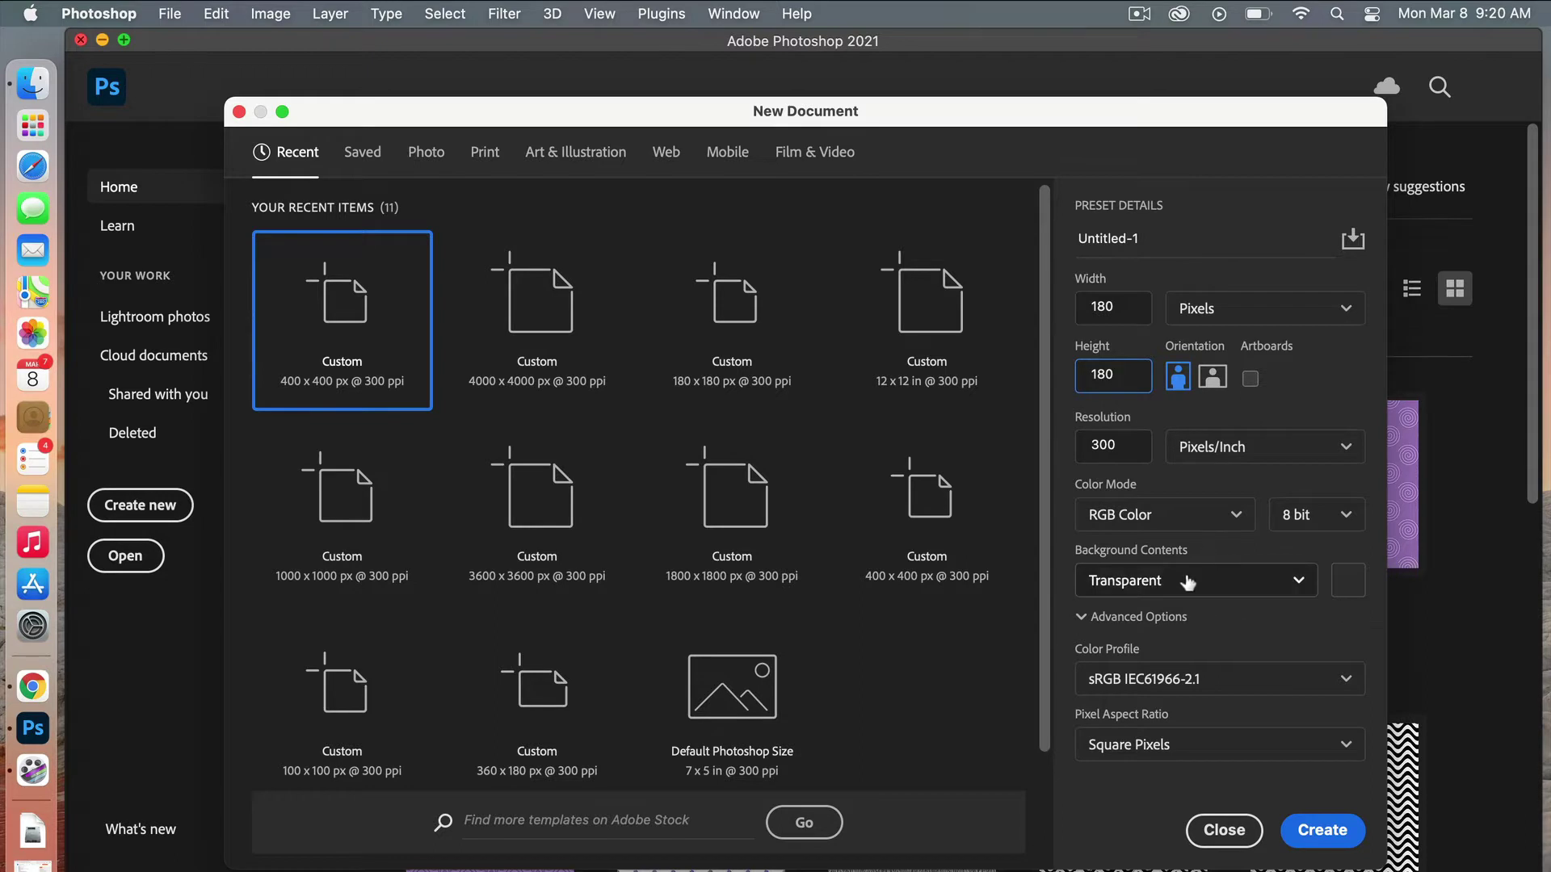
{"action": "left_click", "coordinate": [1332, 834]}
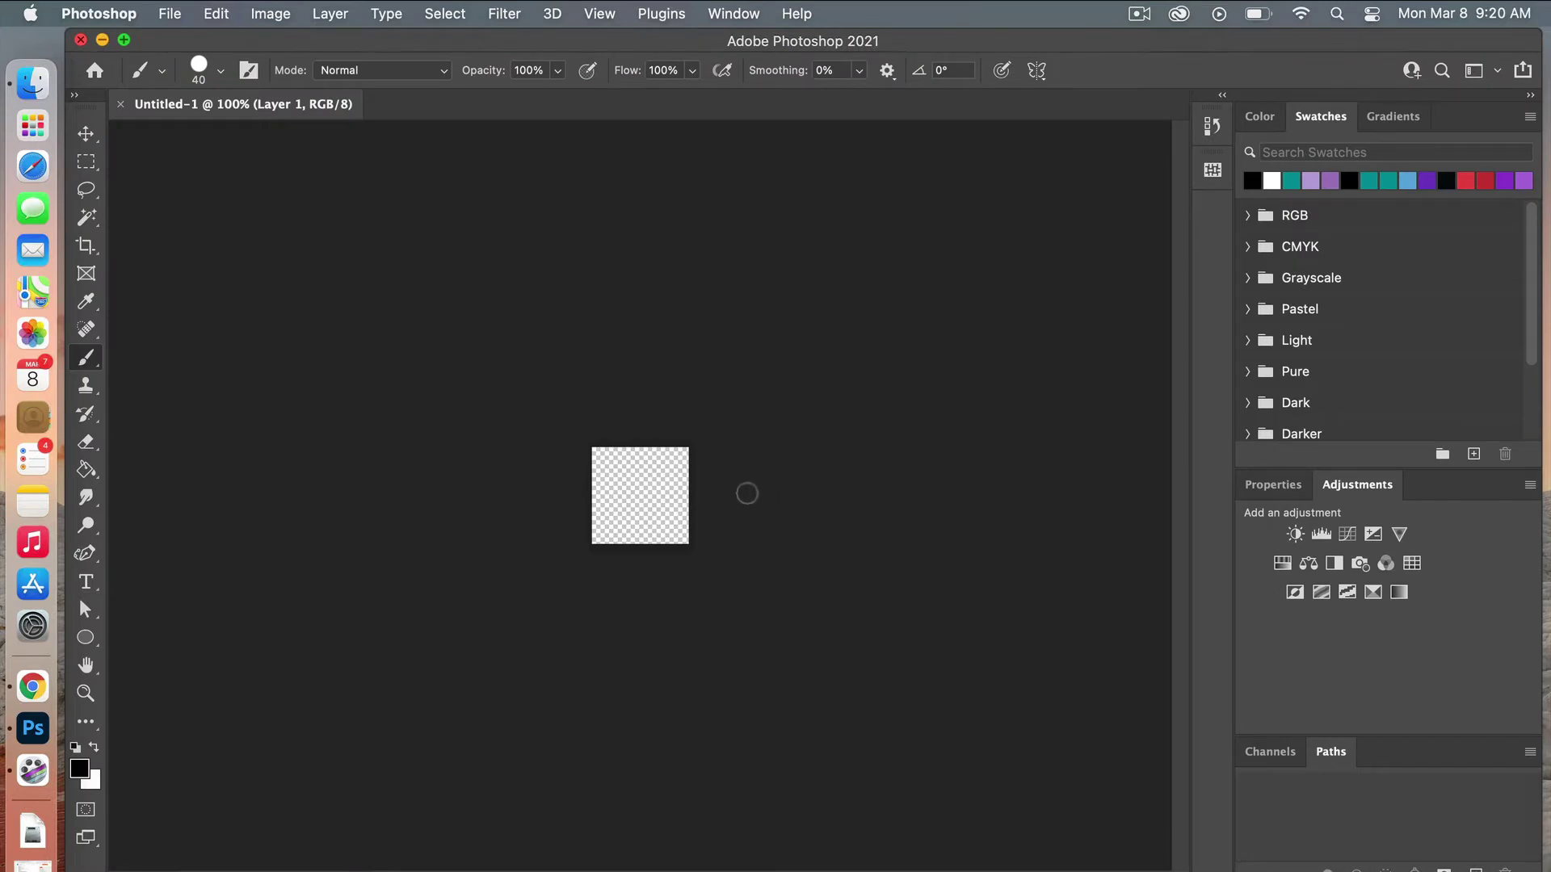
- Place a fixed-size rectangular selection 180 px wide and 90 px high across the full width of the canvas
{"action": "key", "text": "super+equal"}
{"action": "key", "text": "super+equal"}
{"action": "key", "text": "super+equal"}
{"action": "key", "text": "super+equal"}
{"action": "key", "text": "super+equal"}
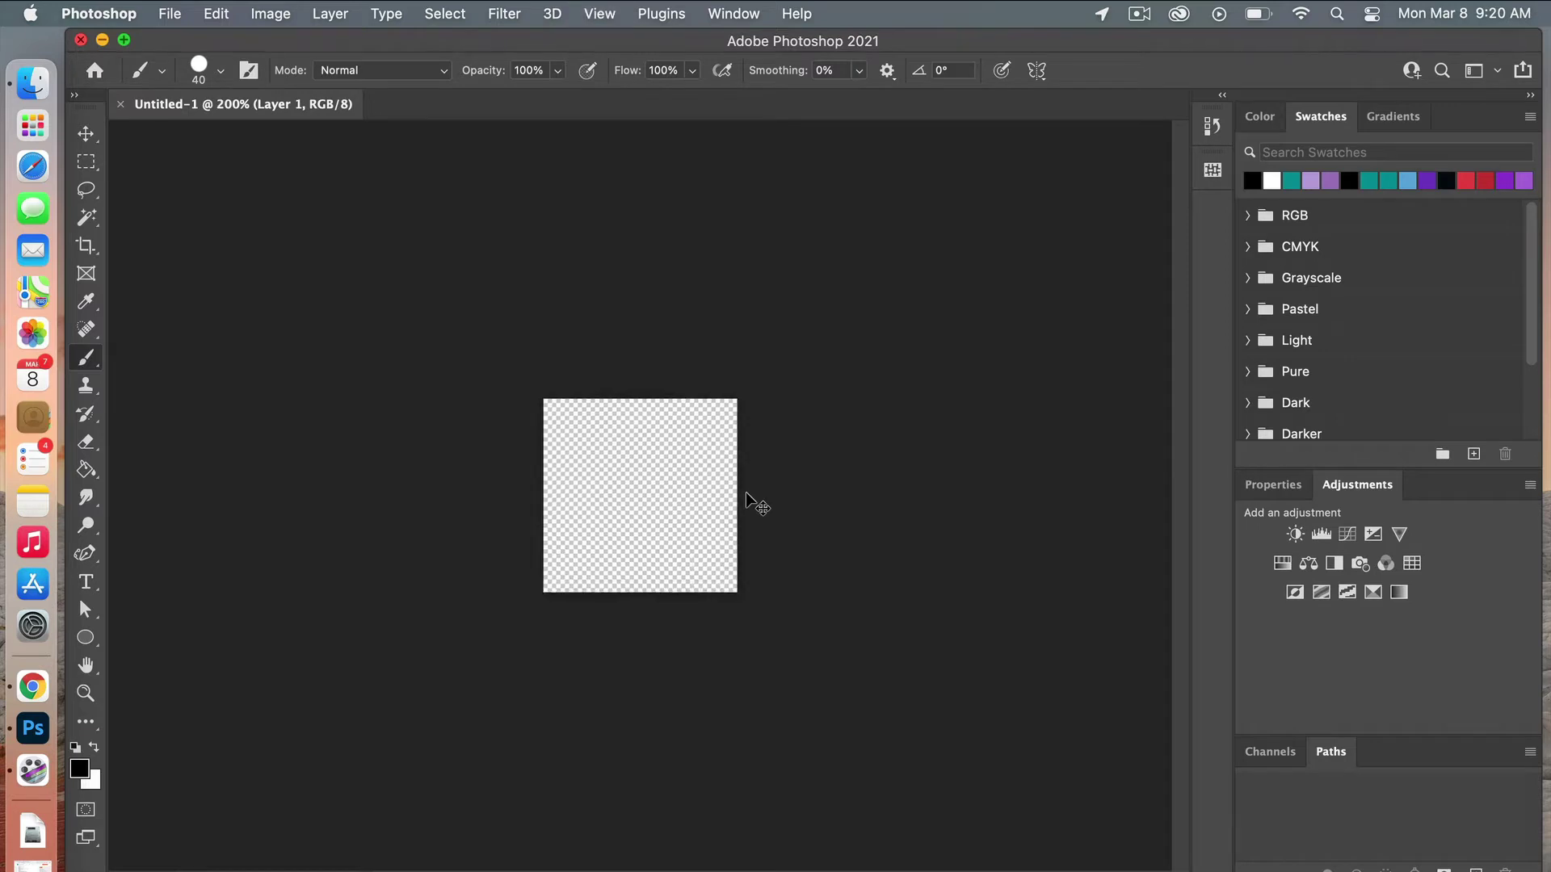
{"action": "key", "text": "super+equal"}
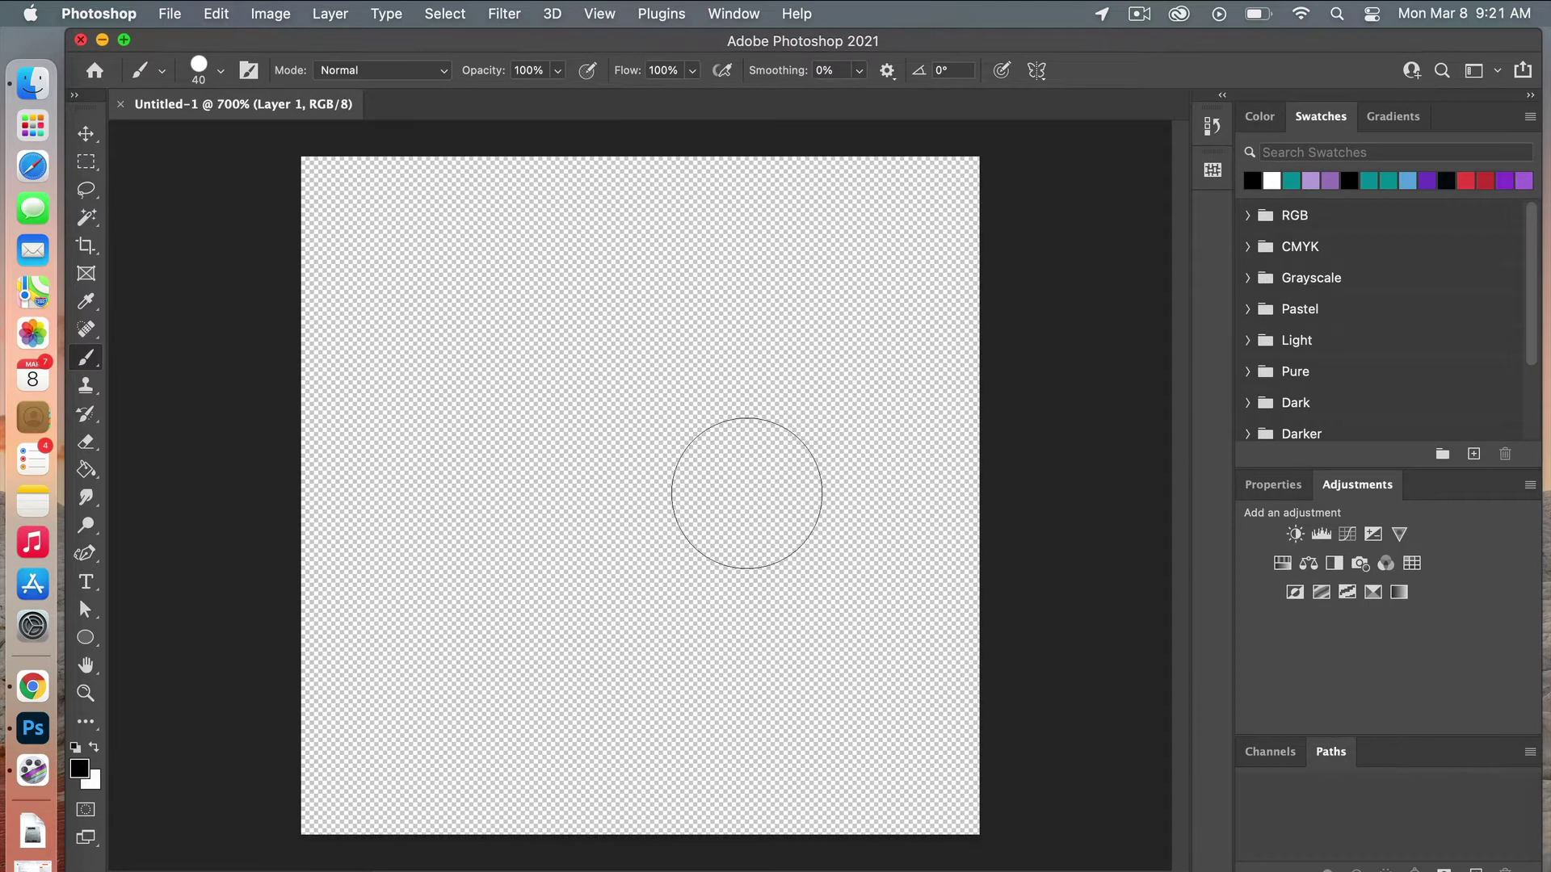
{"action": "left_click", "coordinate": [87, 129]}
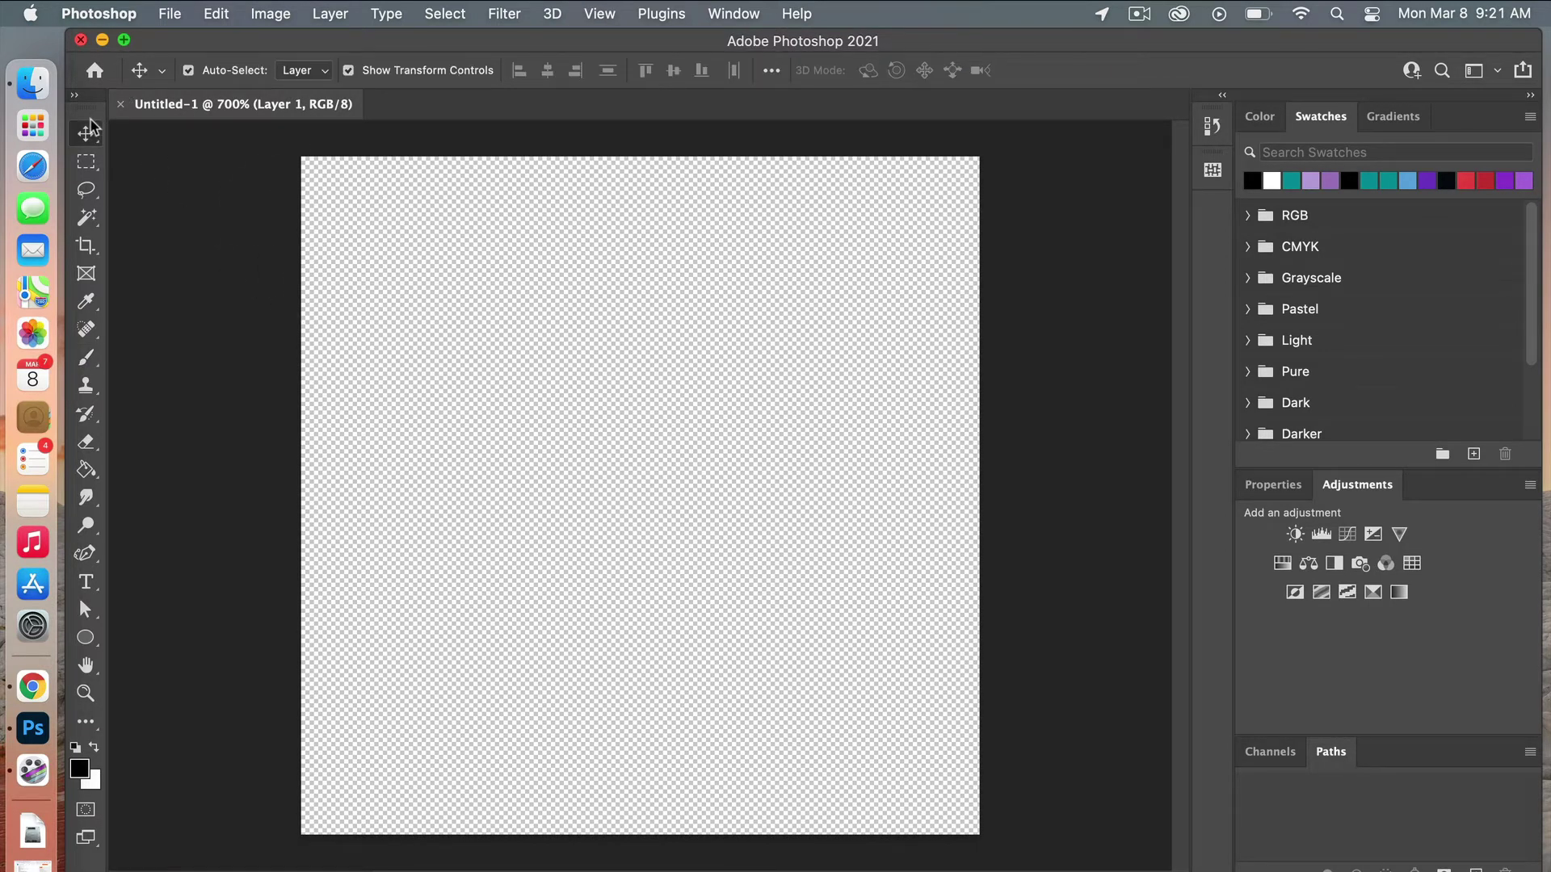
{"action": "left_click", "coordinate": [91, 164]}
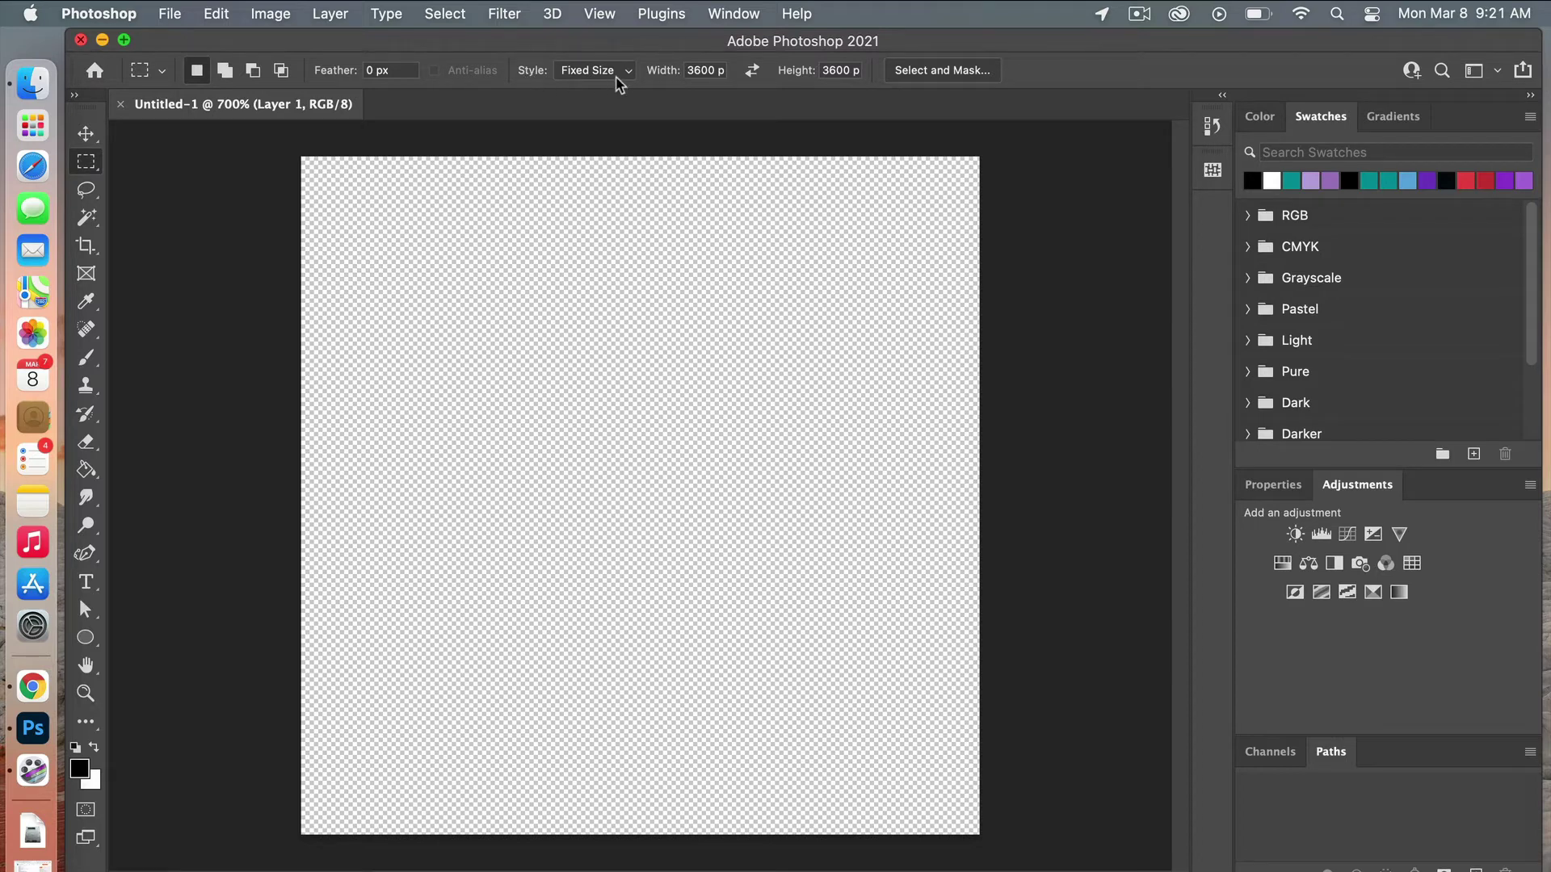
{"action": "left_click", "coordinate": [707, 68]}
{"action": "type", "text": "180"}
{"action": "left_click", "coordinate": [844, 72]}
{"action": "type", "text": "90"}
{"action": "left_click", "coordinate": [627, 450]}
- Fill the selected band on Layer 1 with black and remove the selection
{"action": "key", "text": "F7"}
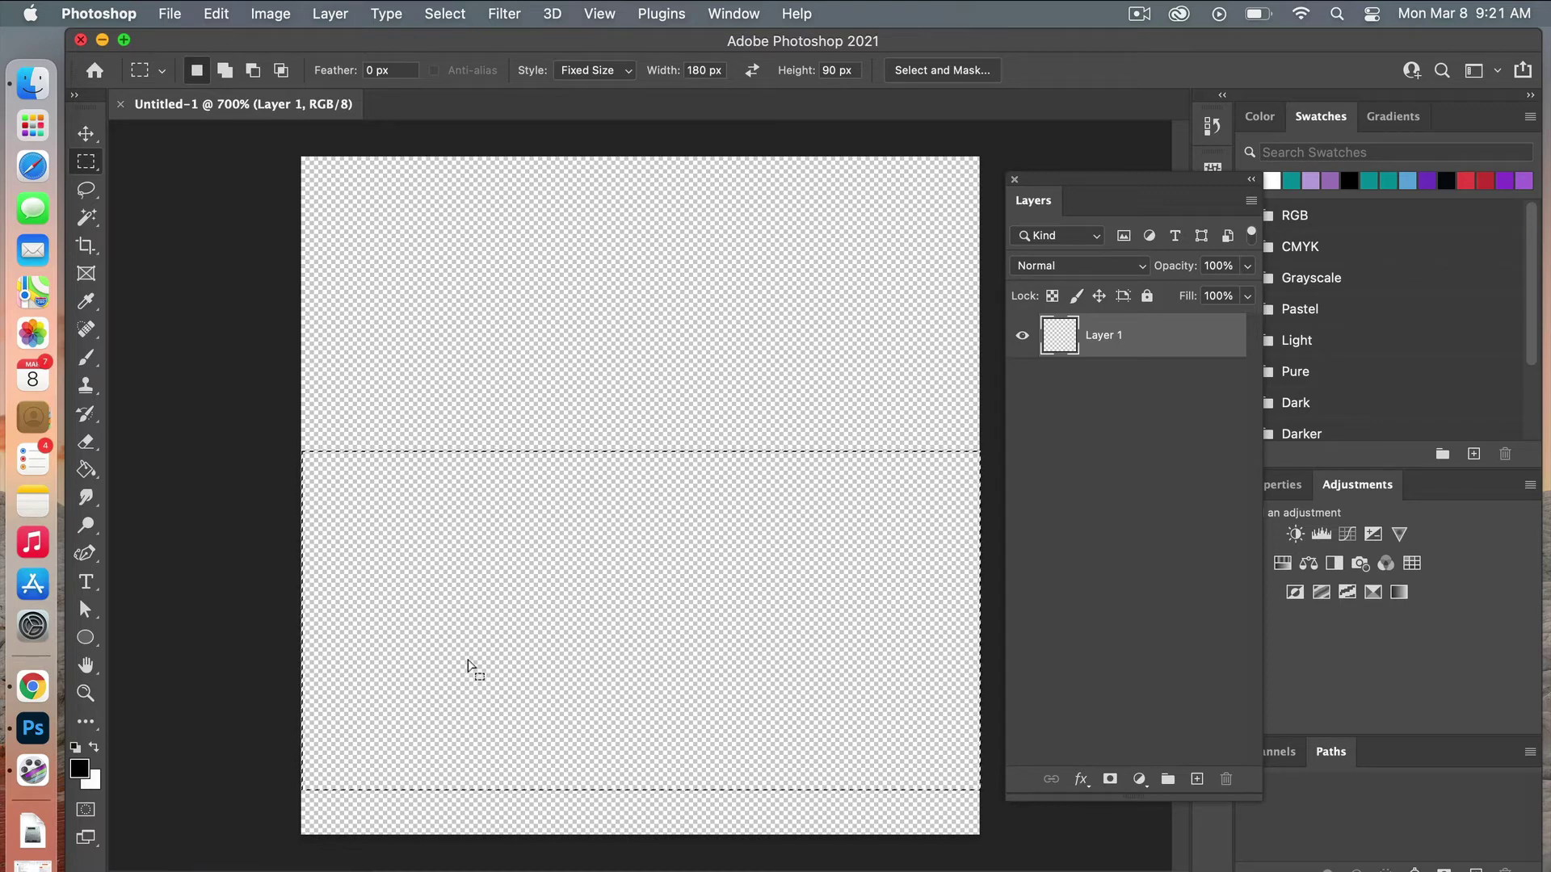
{"action": "key", "text": "alt+BackSpace"}
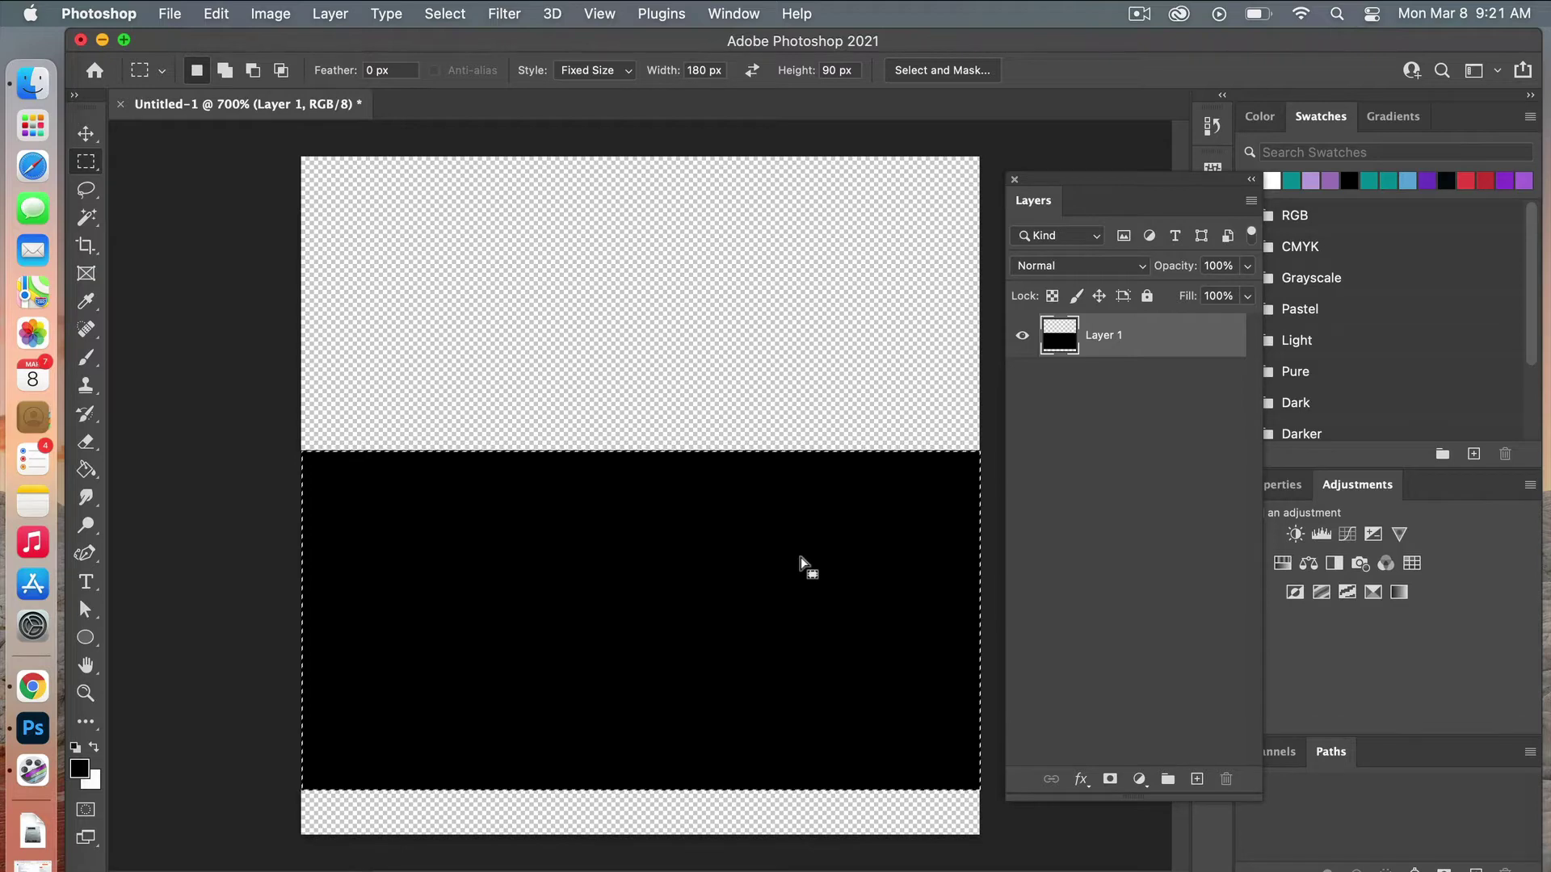
{"action": "key", "text": "super+d"}
- Move the black band up to the vertical centre of the canvas and deselect its layer
{"action": "key", "text": "v"}
{"action": "left_click_drag", "start_coordinate": [800, 560], "coordinate": [802, 440]}
{"action": "left_click", "coordinate": [286, 188]}
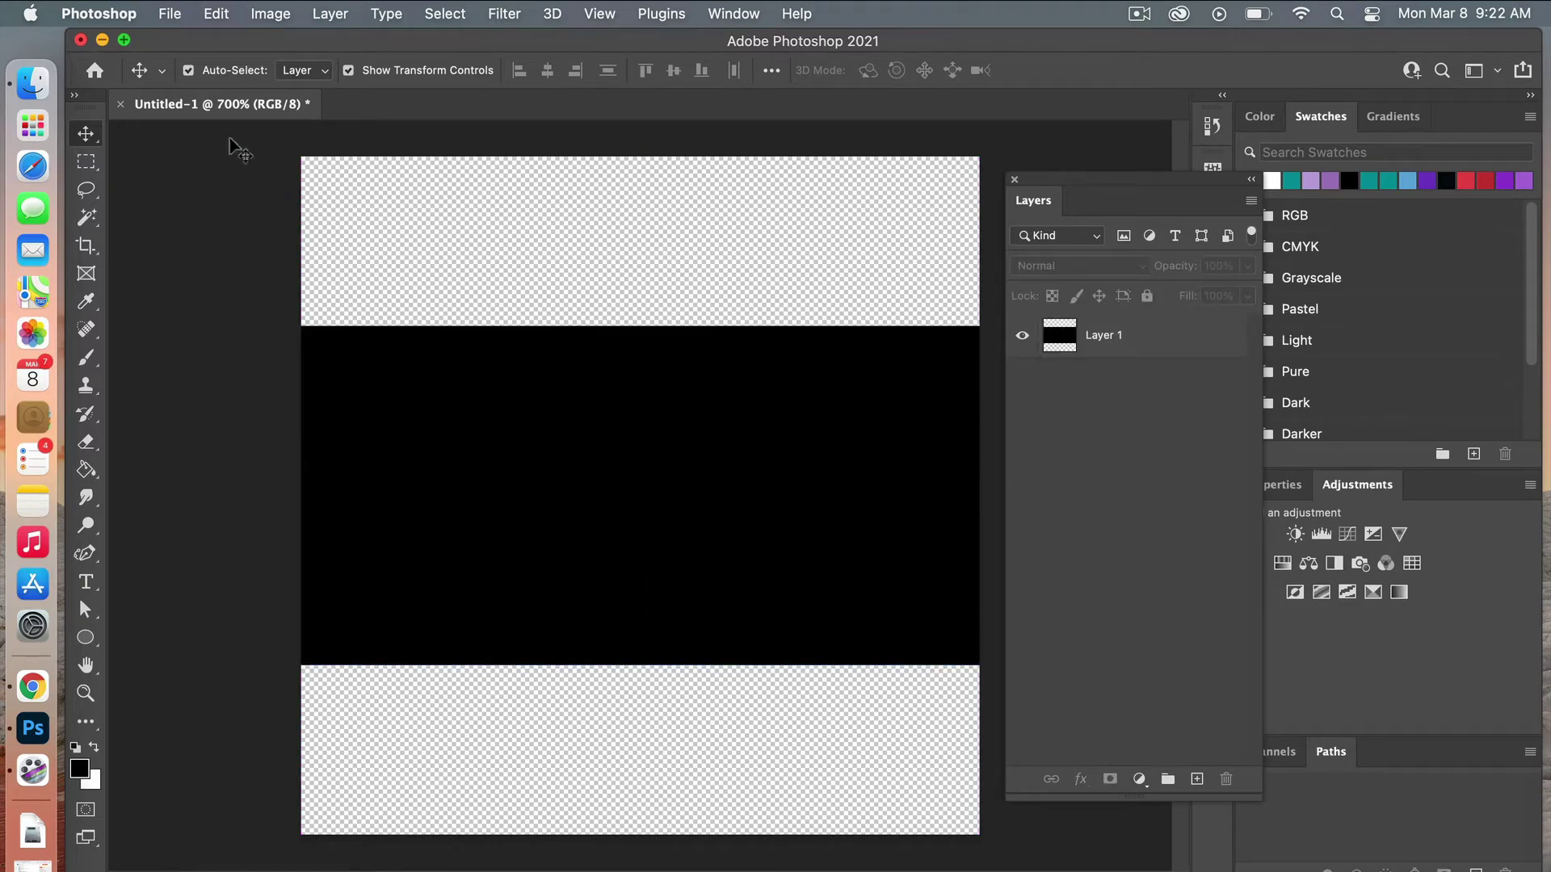
- Define the canvas as a pattern named "horizontal lines 3"
{"action": "left_click", "coordinate": [214, 16]}
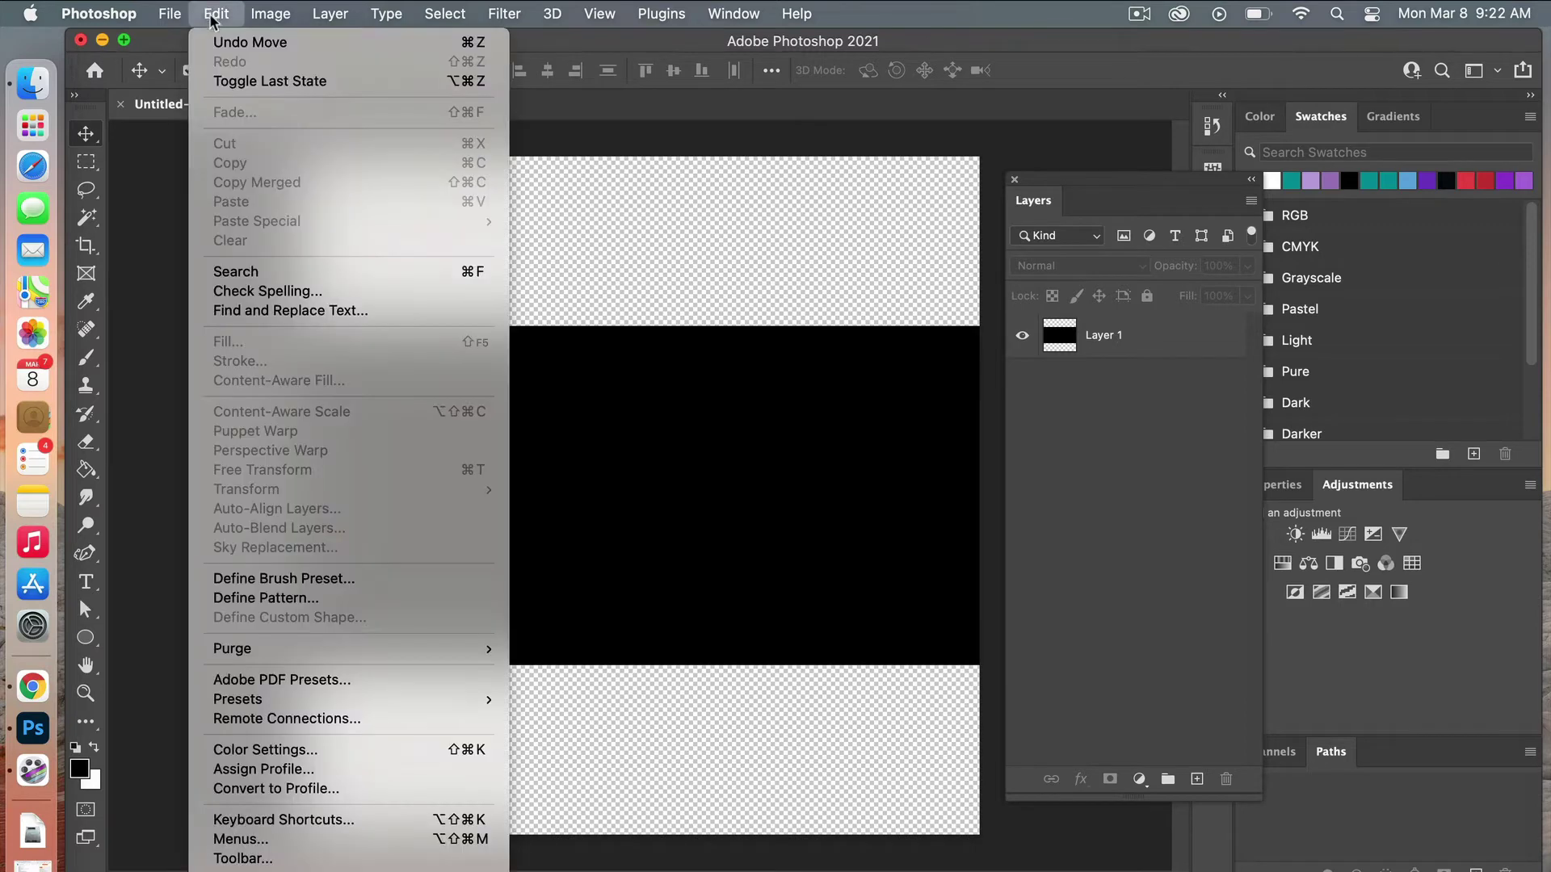
{"action": "left_click", "coordinate": [270, 598]}
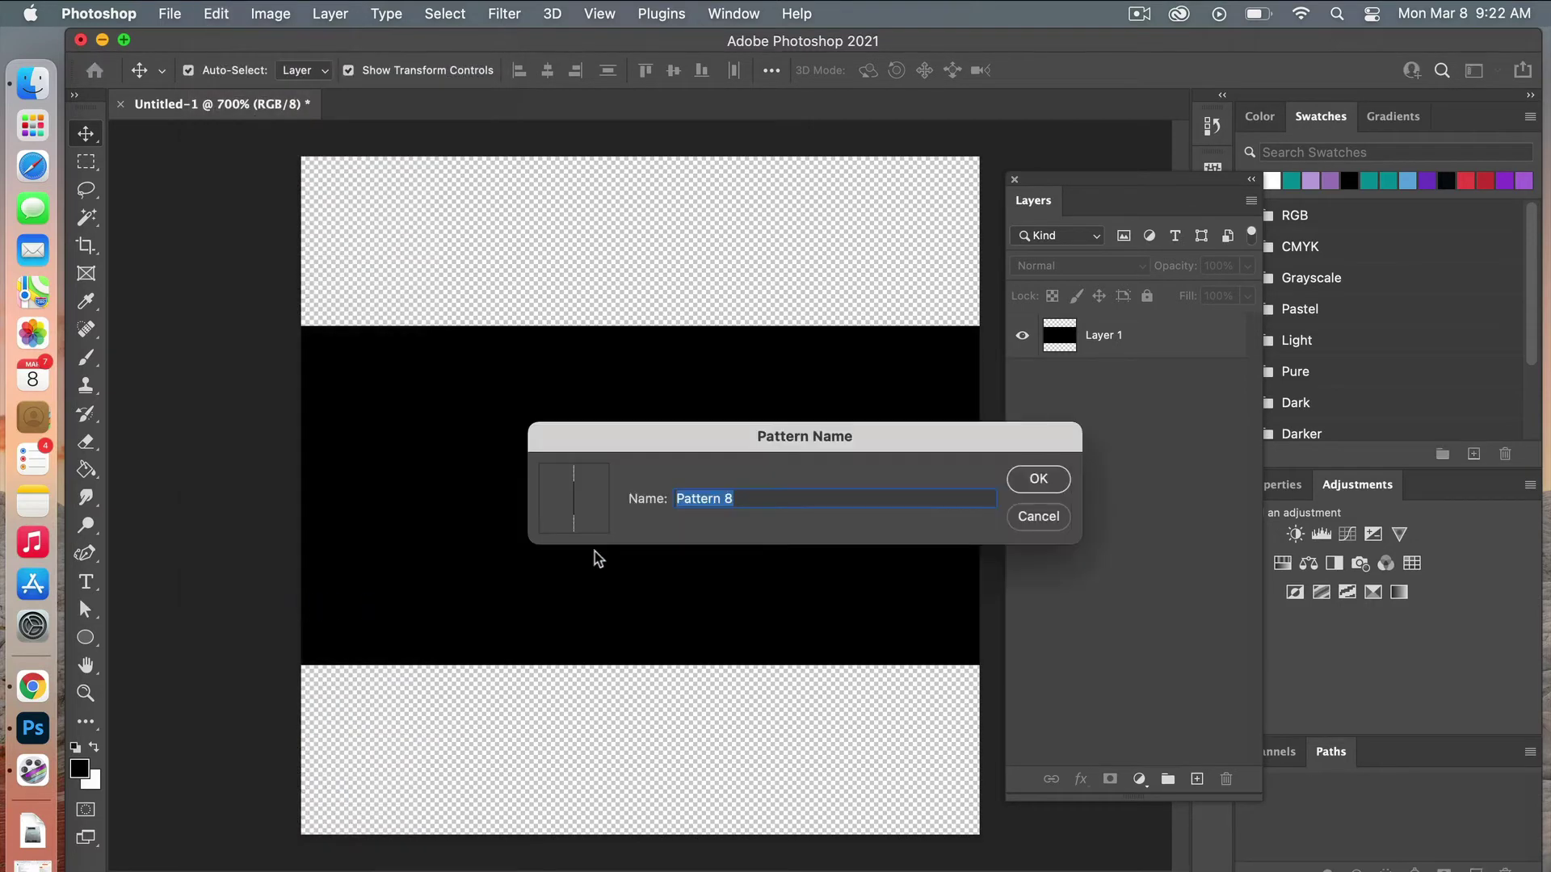
{"action": "type", "text": "horizontal lines 3"}
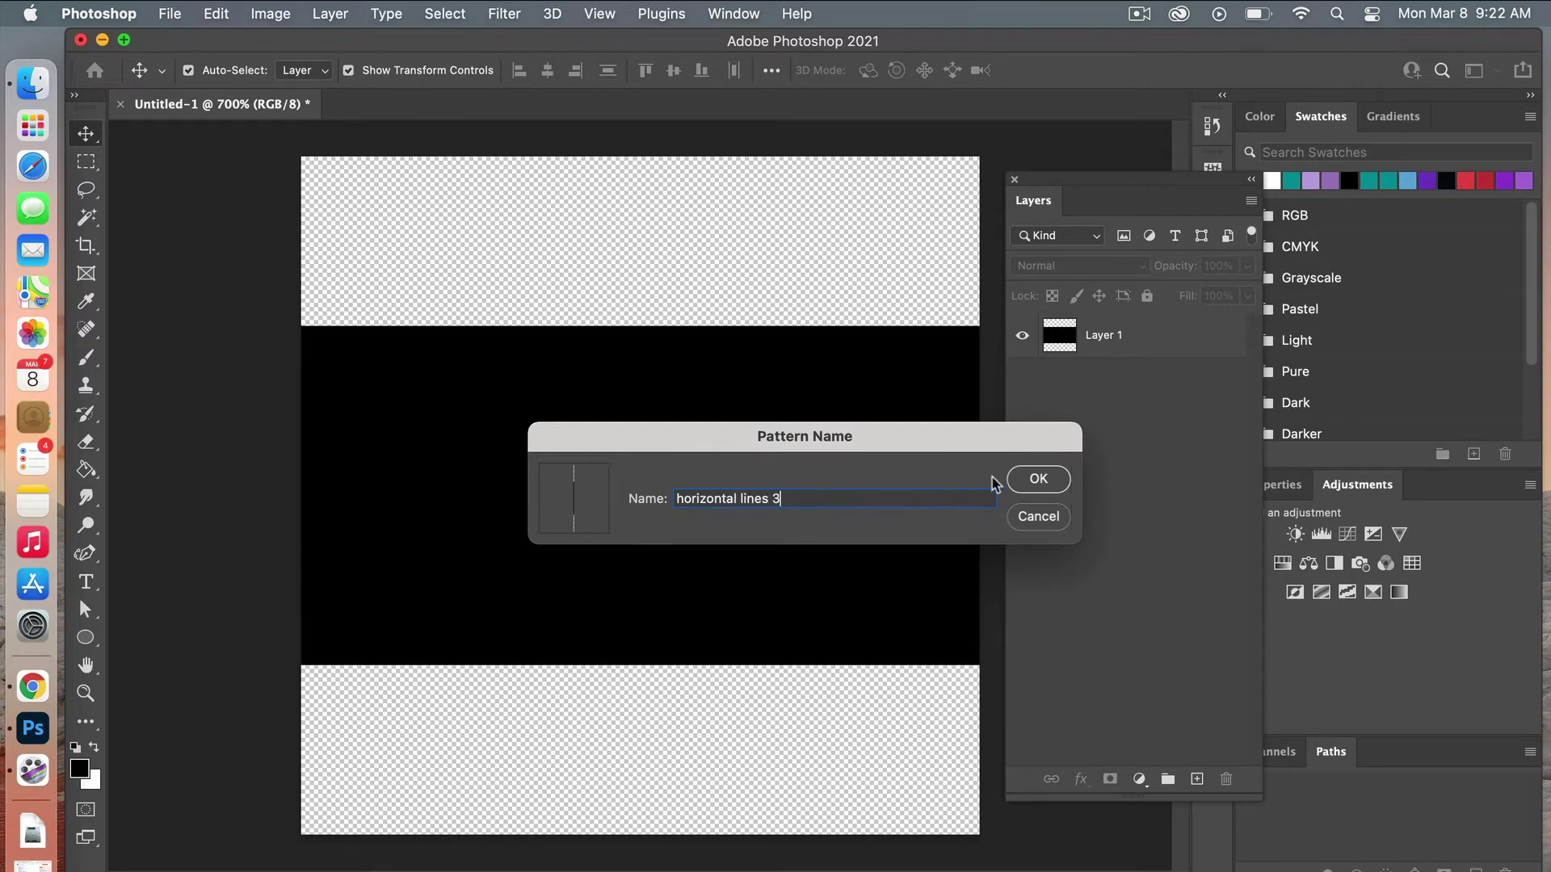
{"action": "left_click", "coordinate": [1040, 479]}
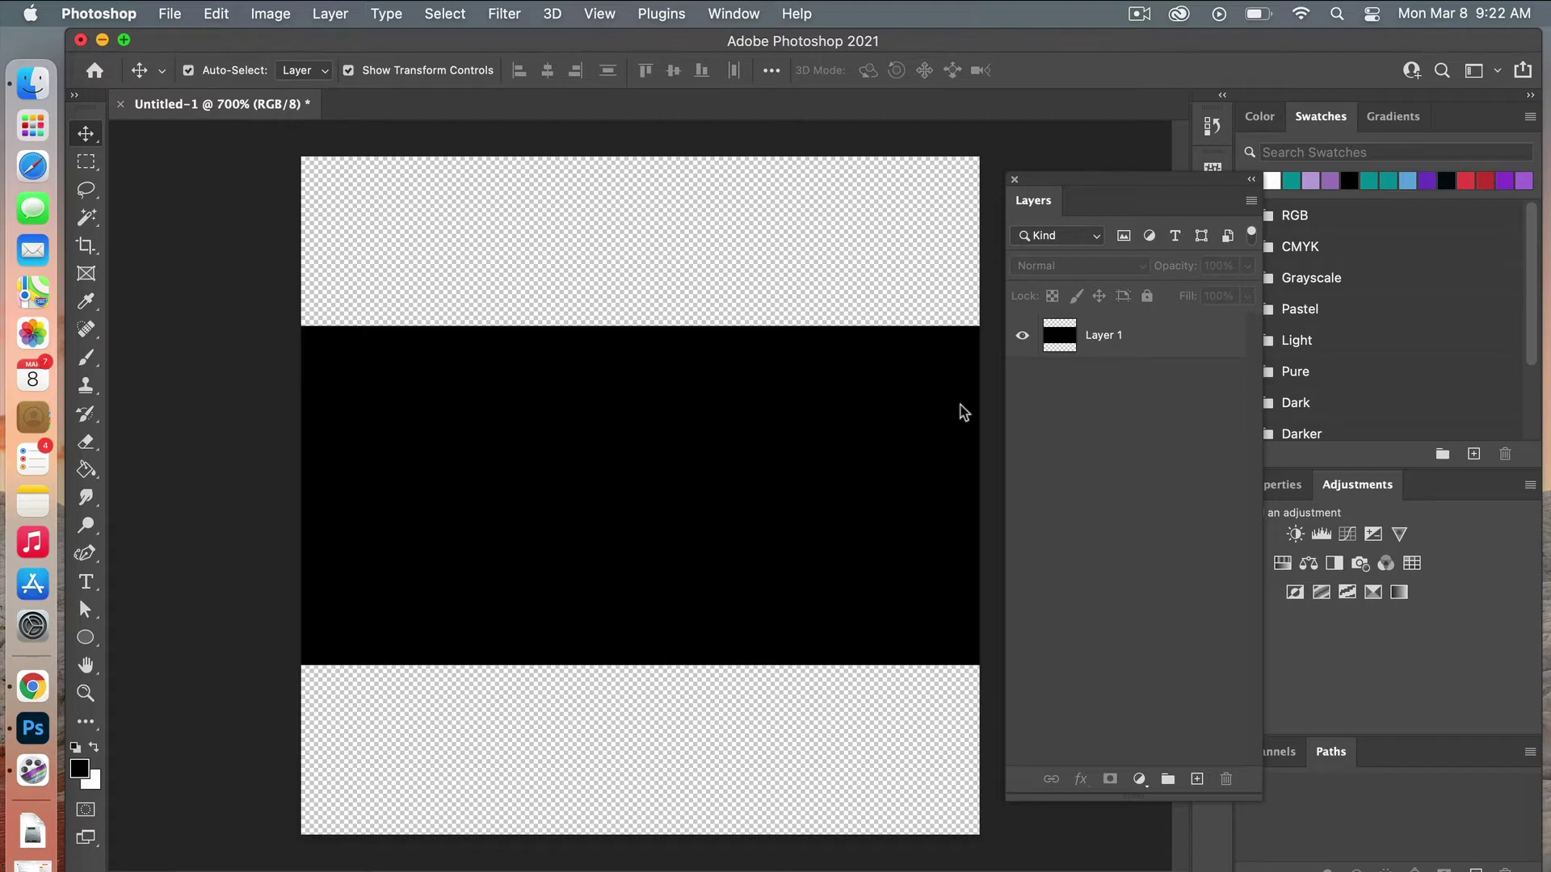
- Create a second document of 4000 by 4000 pixels at 300 ppi with a white background
{"action": "left_click", "coordinate": [171, 15]}
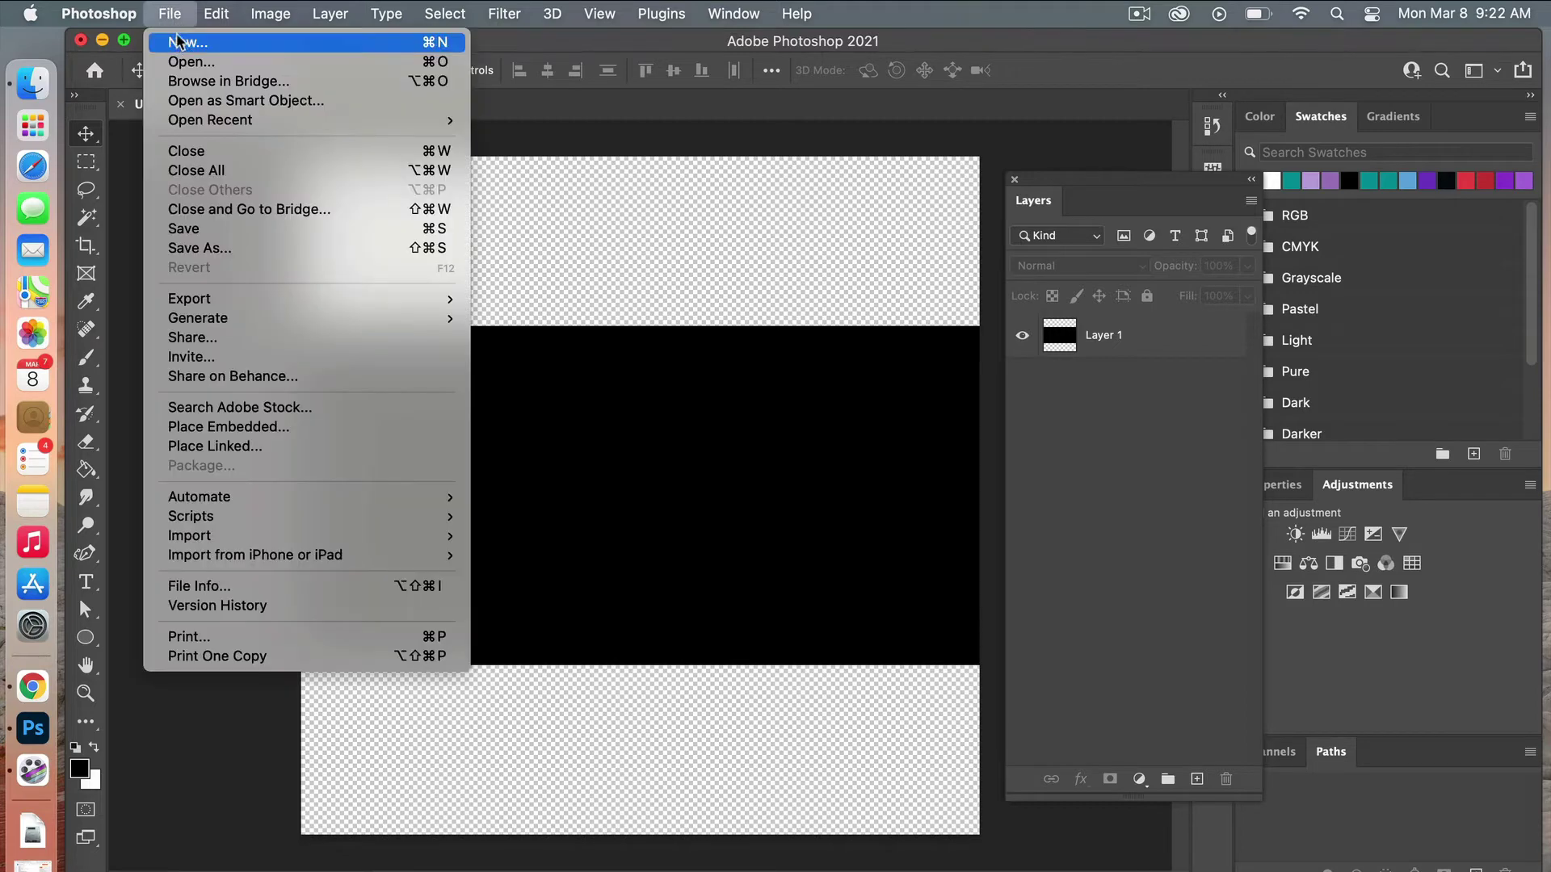
{"action": "left_click", "coordinate": [185, 42]}
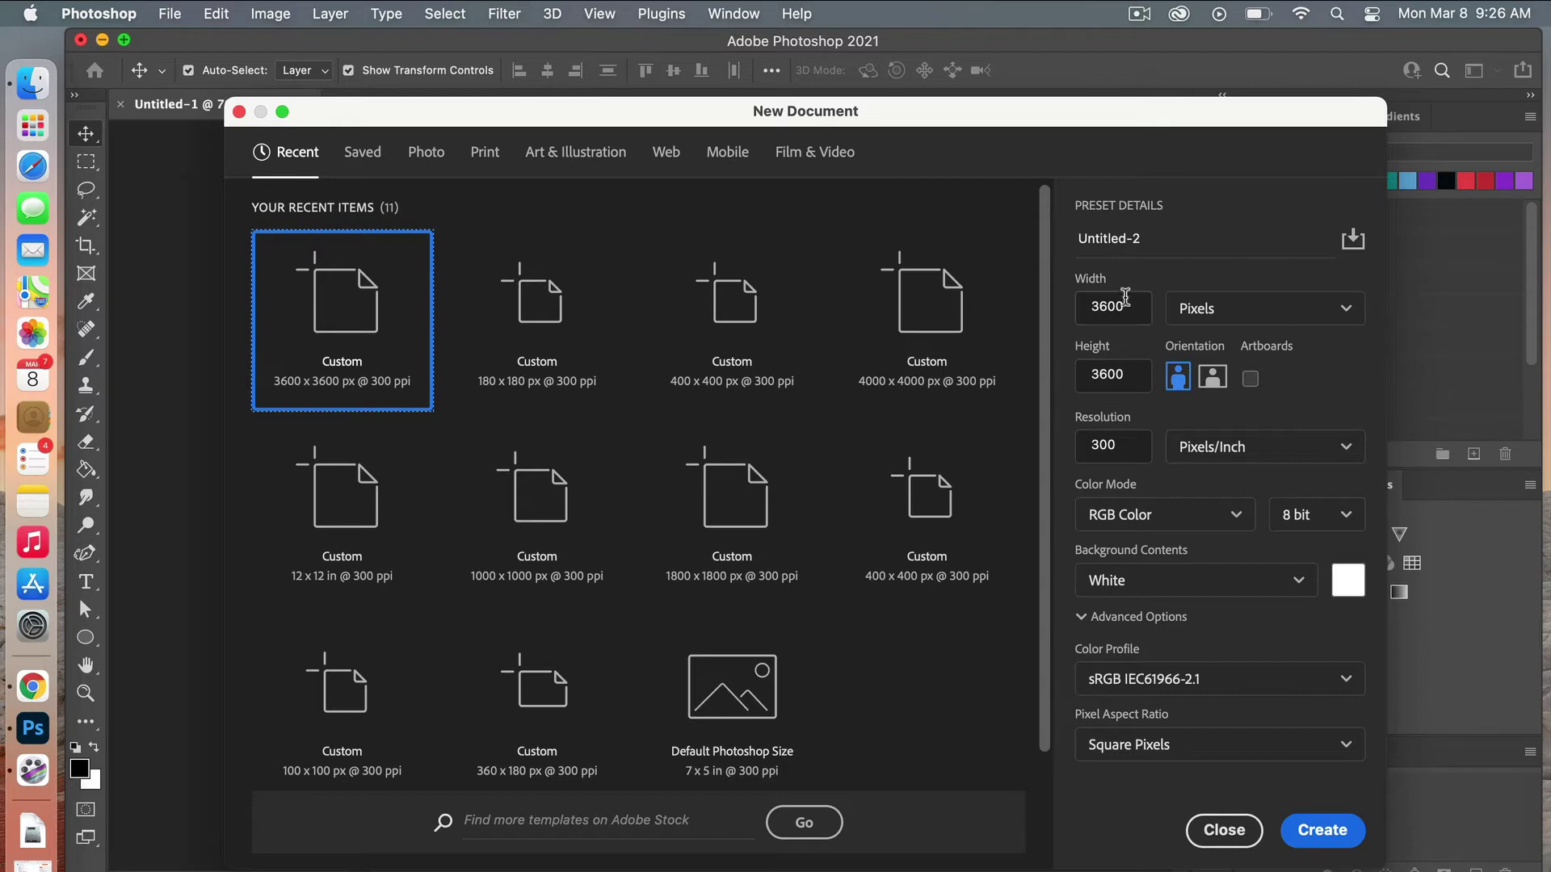
{"action": "left_click_drag", "start_coordinate": [1124, 306], "coordinate": [1066, 304]}
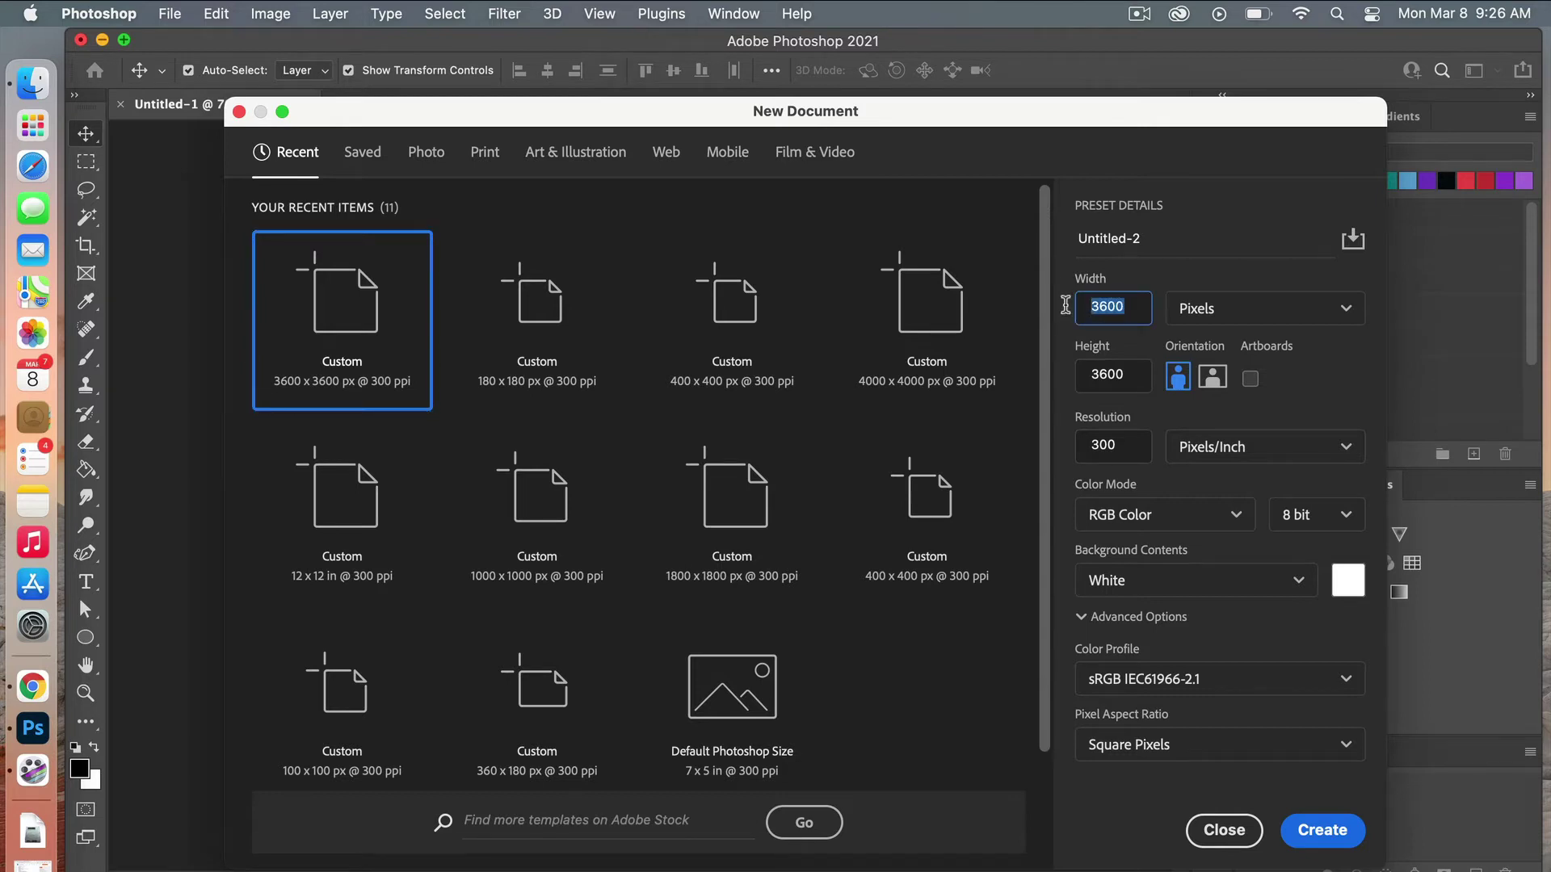
{"action": "type", "text": "4000"}
{"action": "key", "text": "Tab"}
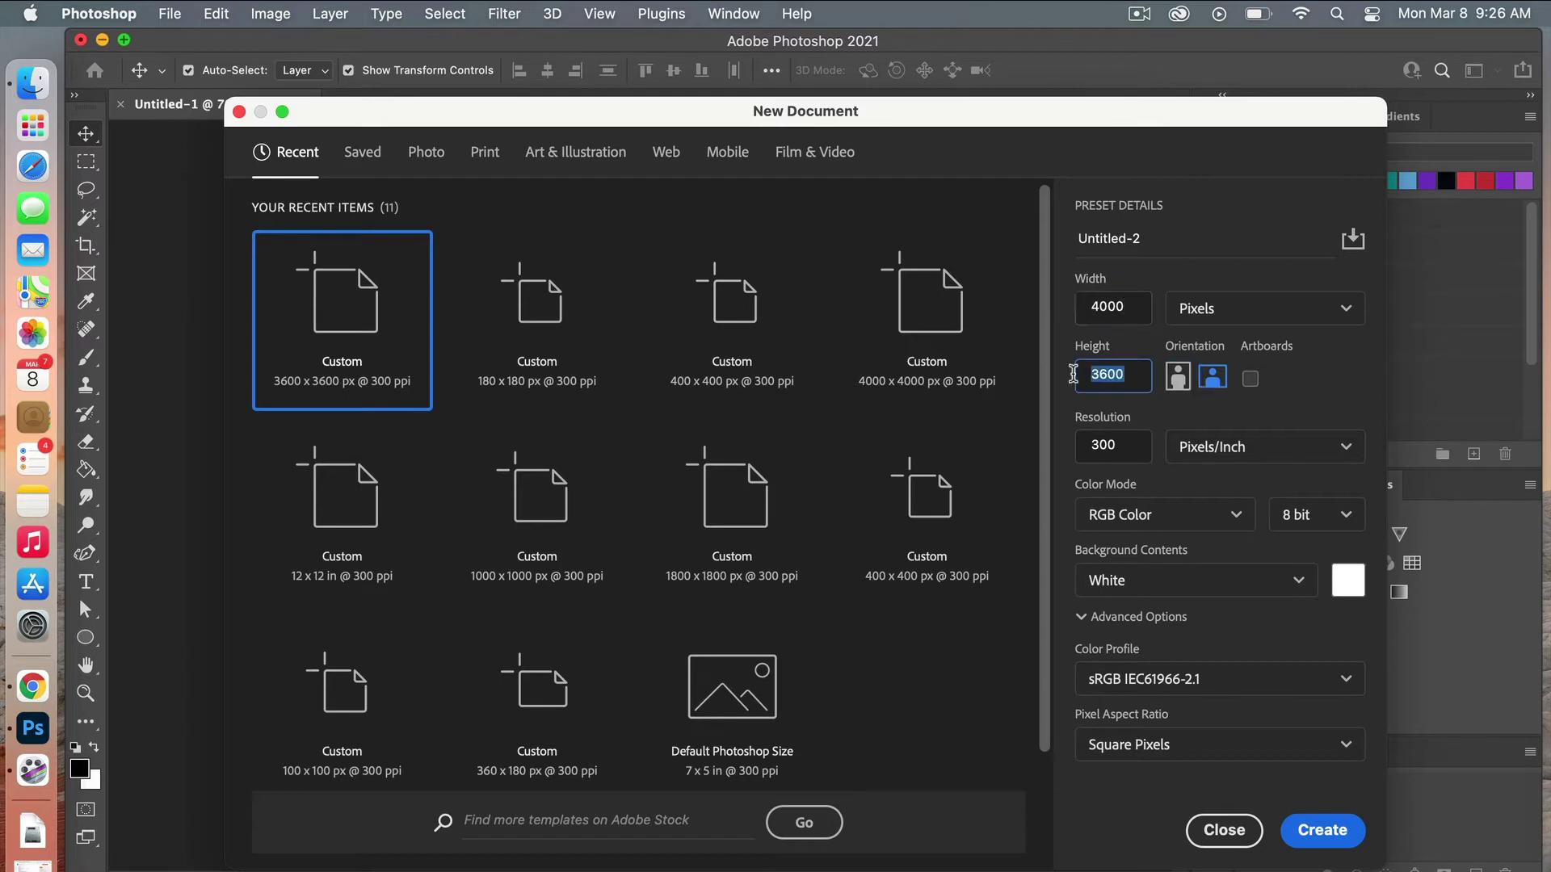
{"action": "type", "text": "40"}
{"action": "left_click", "coordinate": [1343, 828]}
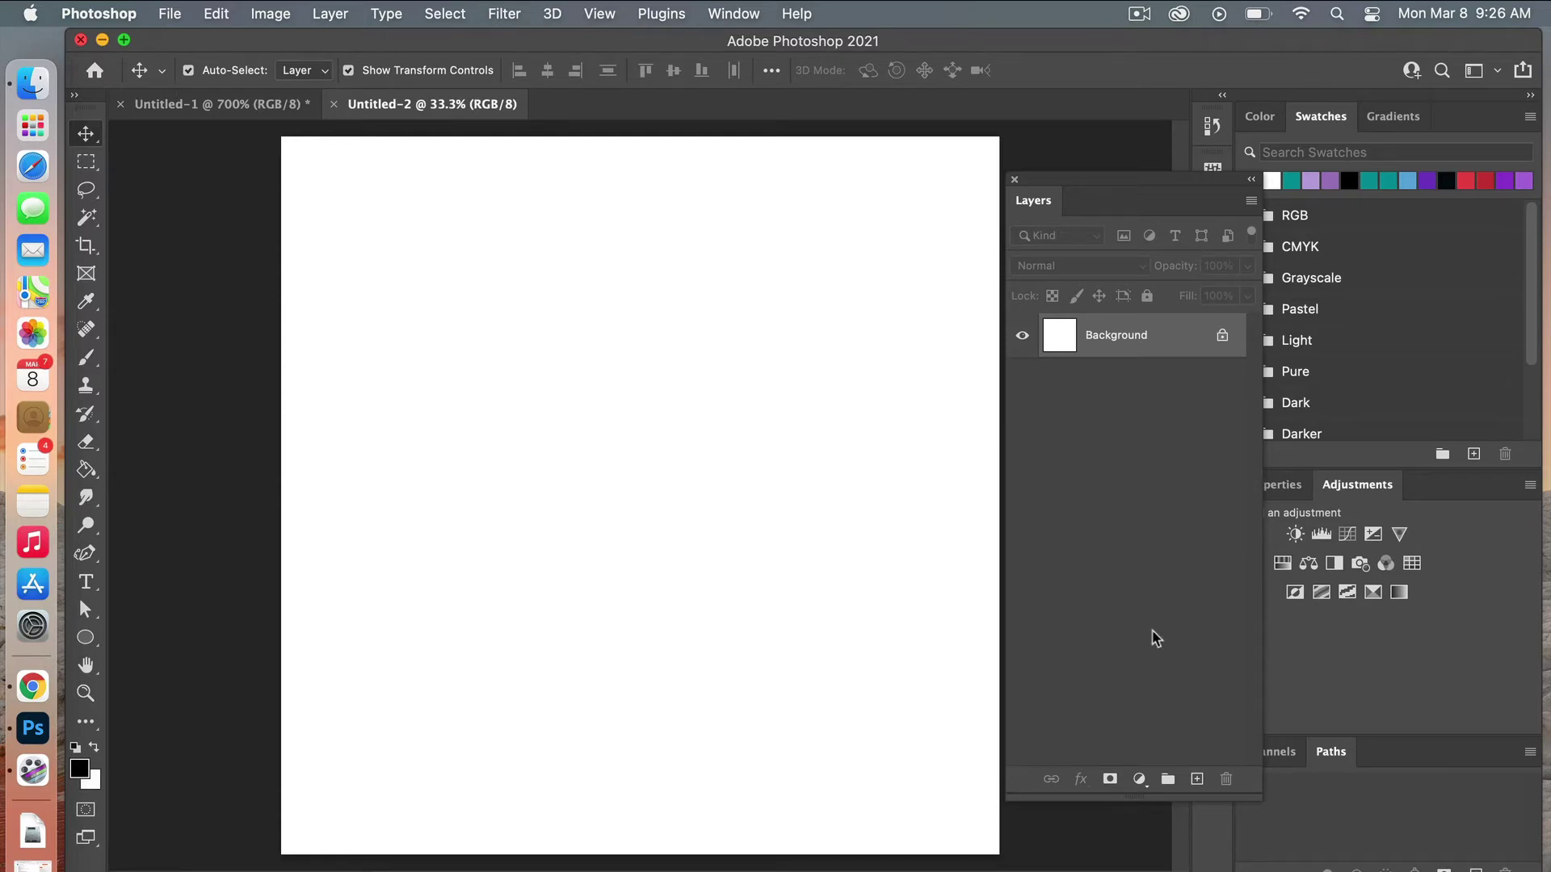
- Add a pattern fill layer using the newly defined horizontal lines pattern at 100% scale, snapped to the origin
{"action": "left_click", "coordinate": [1140, 779]}
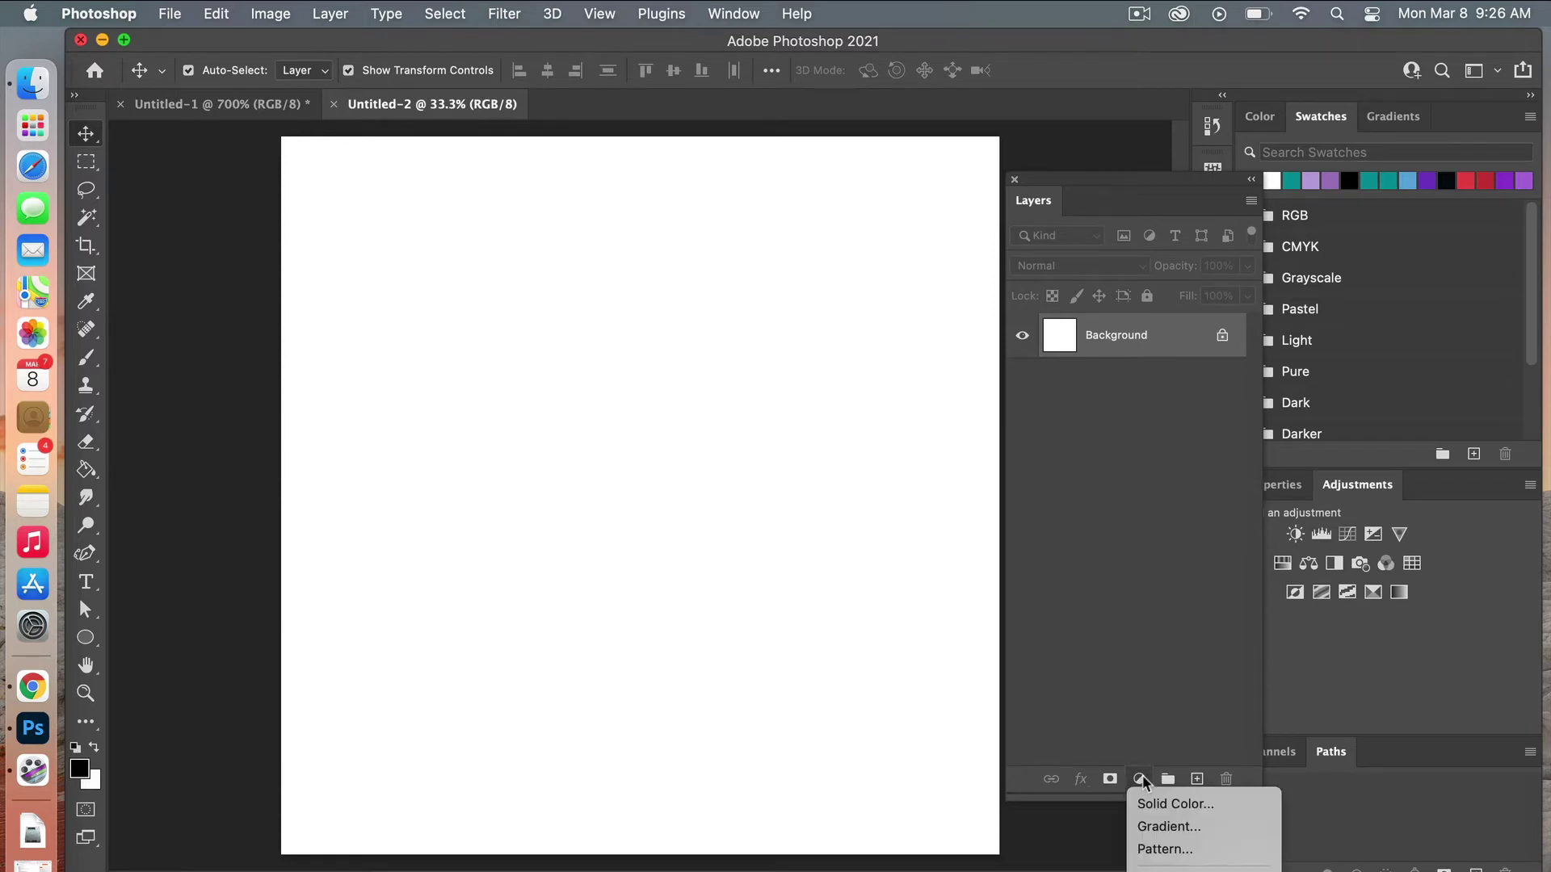
{"action": "left_click", "coordinate": [1196, 849]}
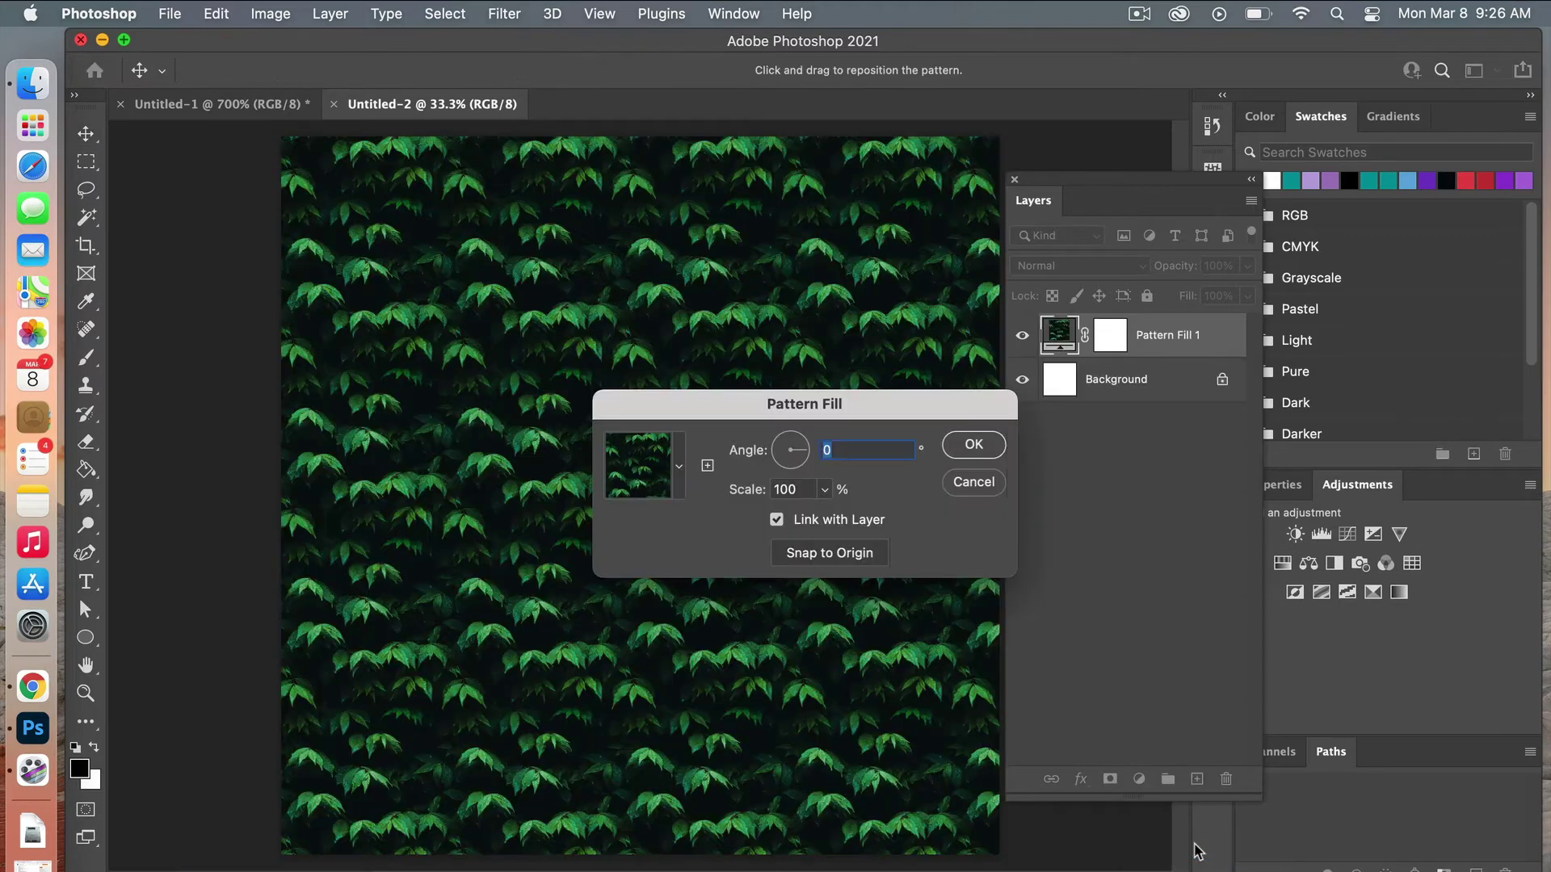
{"action": "left_click", "coordinate": [681, 451]}
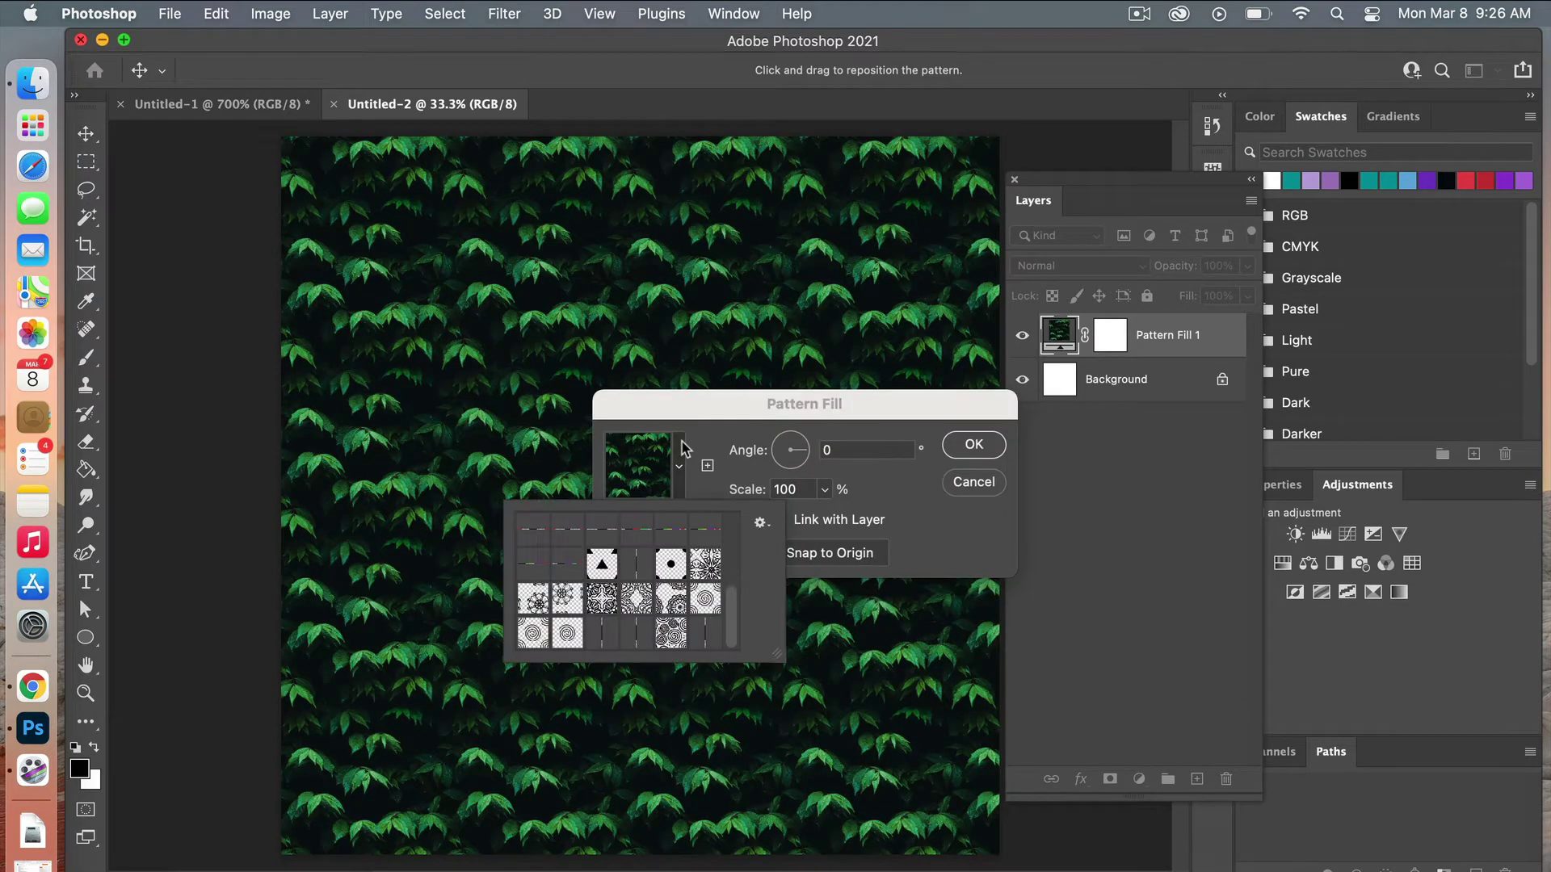
{"action": "left_click", "coordinate": [707, 636]}
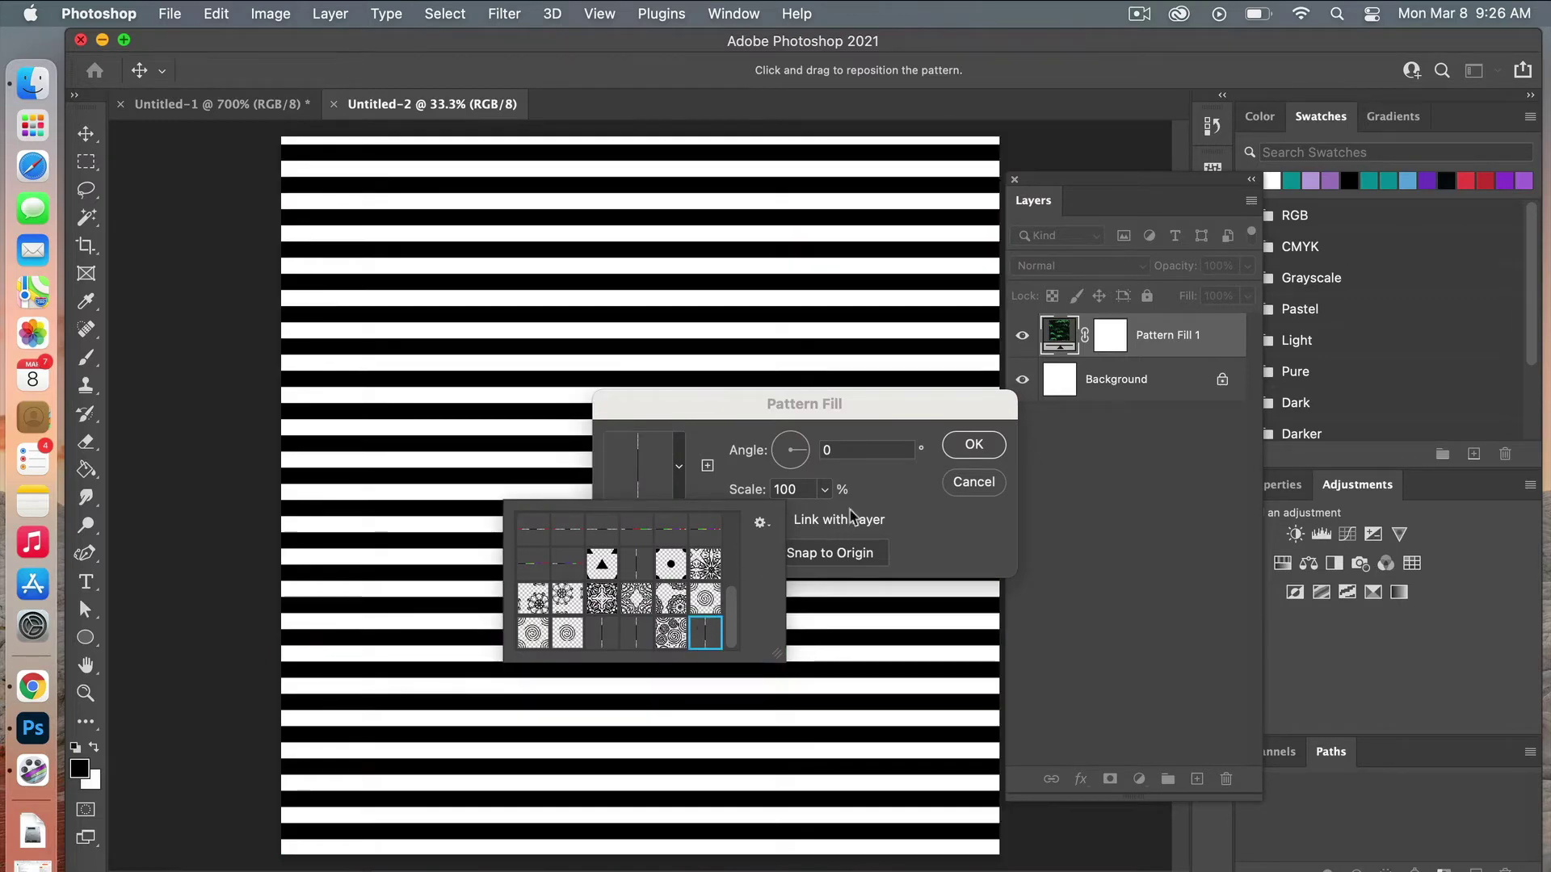
{"action": "left_click", "coordinate": [903, 489]}
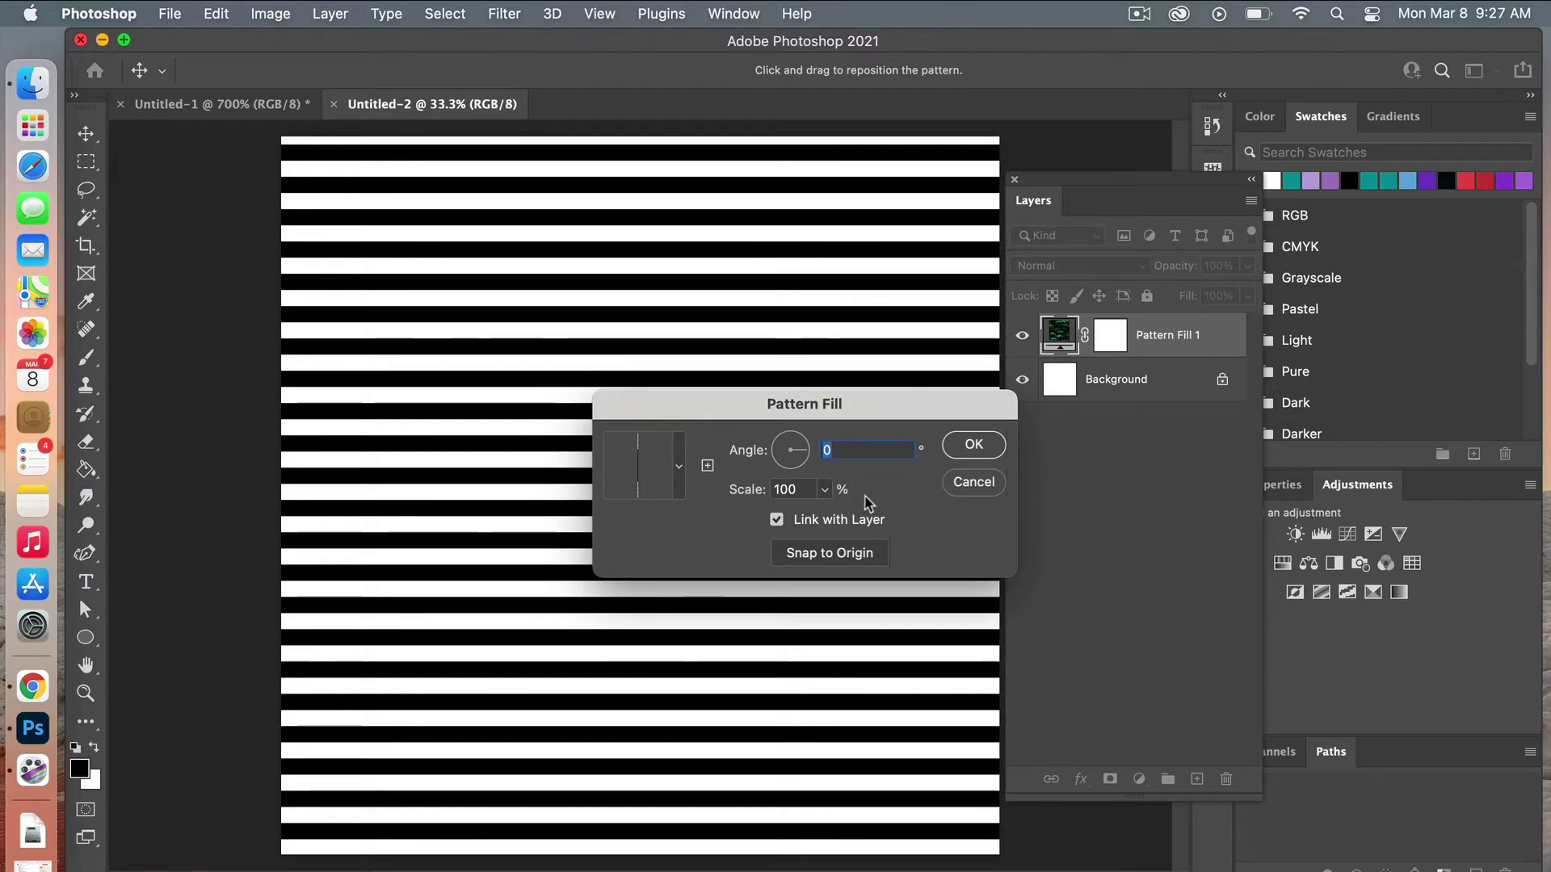
{"action": "mouse_move", "coordinate": [668, 294]}
{"action": "left_mouse_down"}
{"action": "mouse_move", "coordinate": [673, 338]}
{"action": "mouse_move", "coordinate": [676, 245]}
{"action": "mouse_move", "coordinate": [679, 305]}
{"action": "left_mouse_up"}
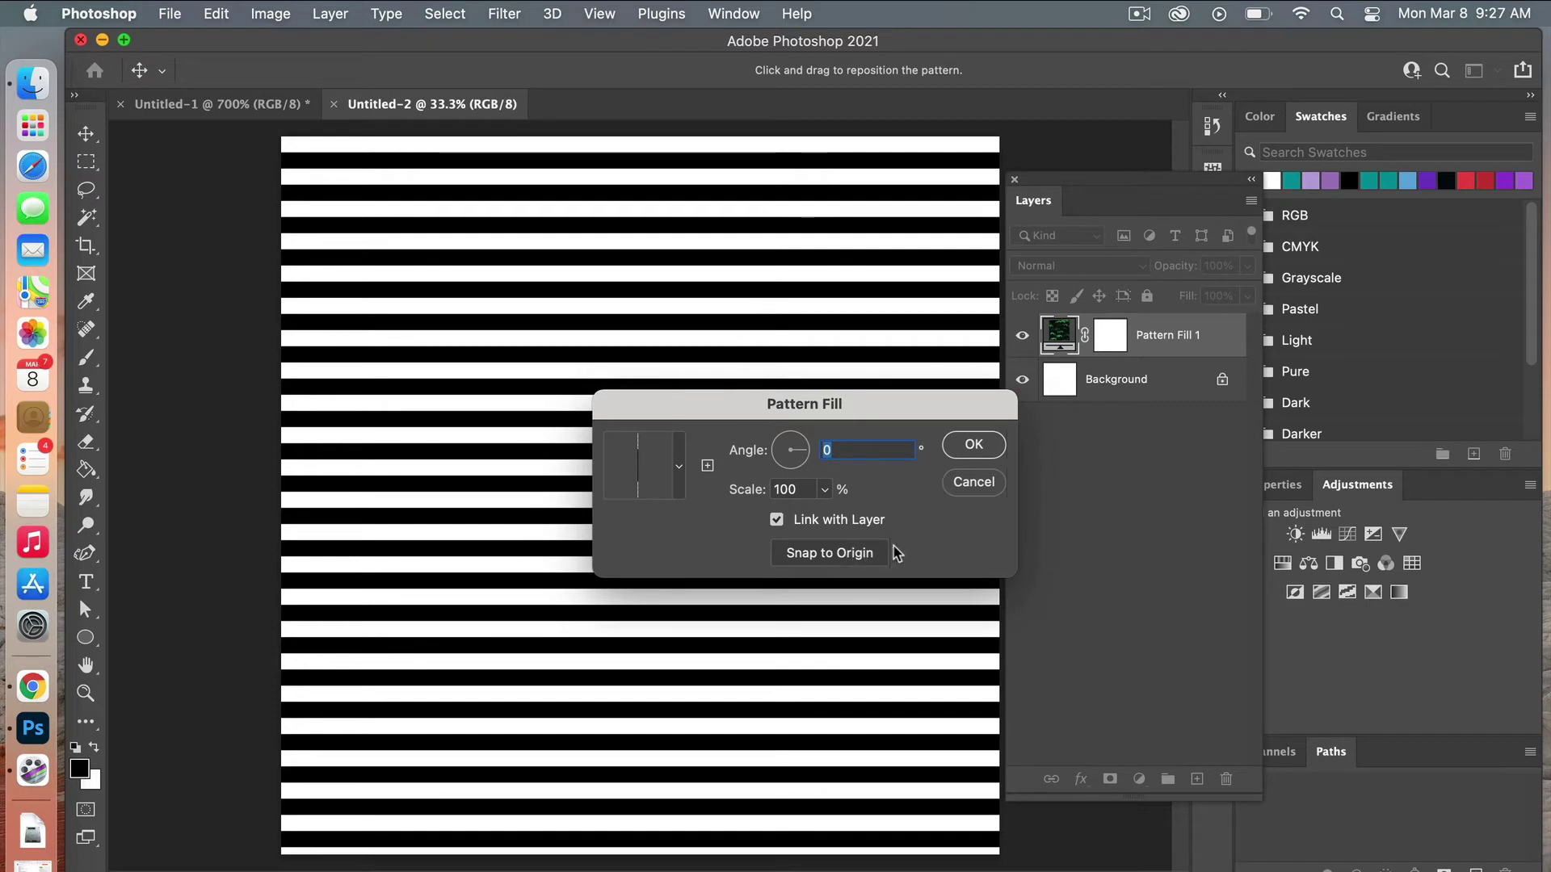
{"action": "left_click", "coordinate": [871, 554]}
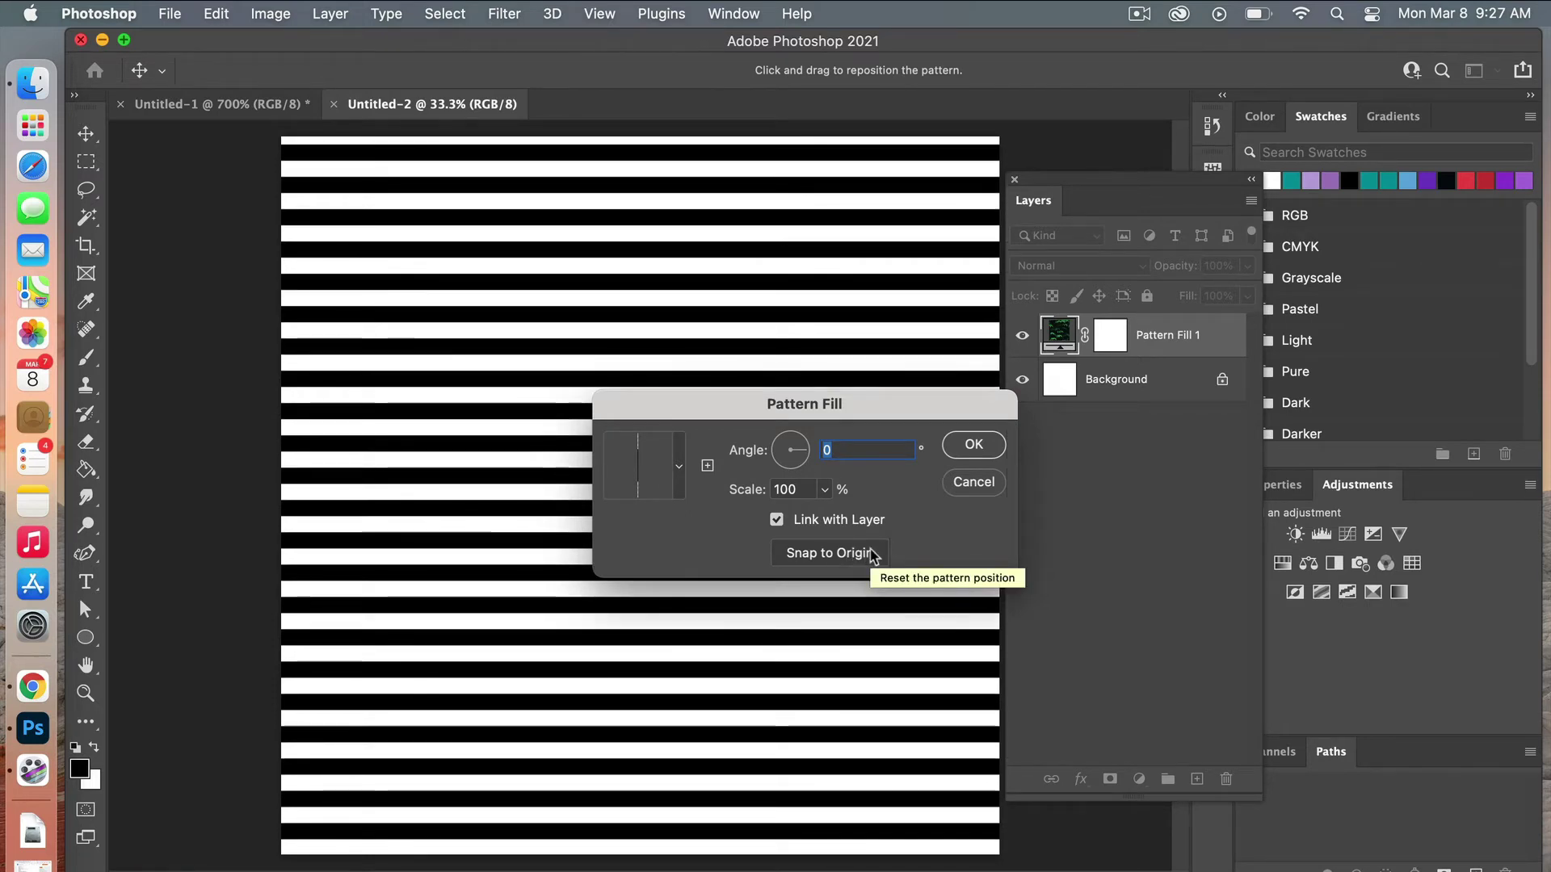
{"action": "left_click", "coordinate": [975, 445]}
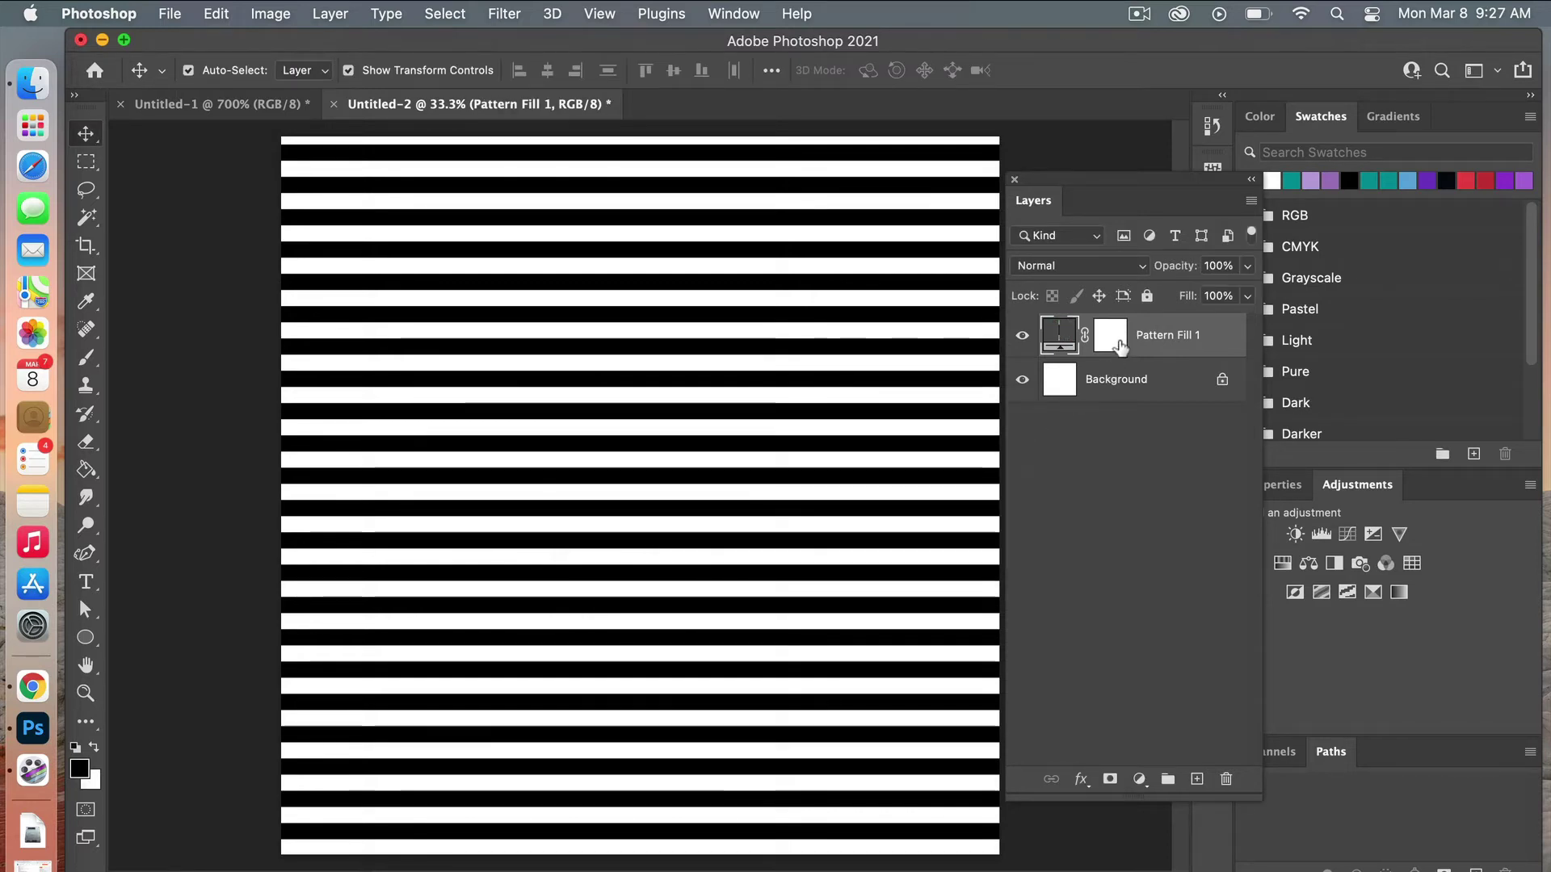
- Convert the striped pattern fill layer to a smart object and open the Wave distortion filter for it
{"action": "right_click", "coordinate": [1175, 338]}
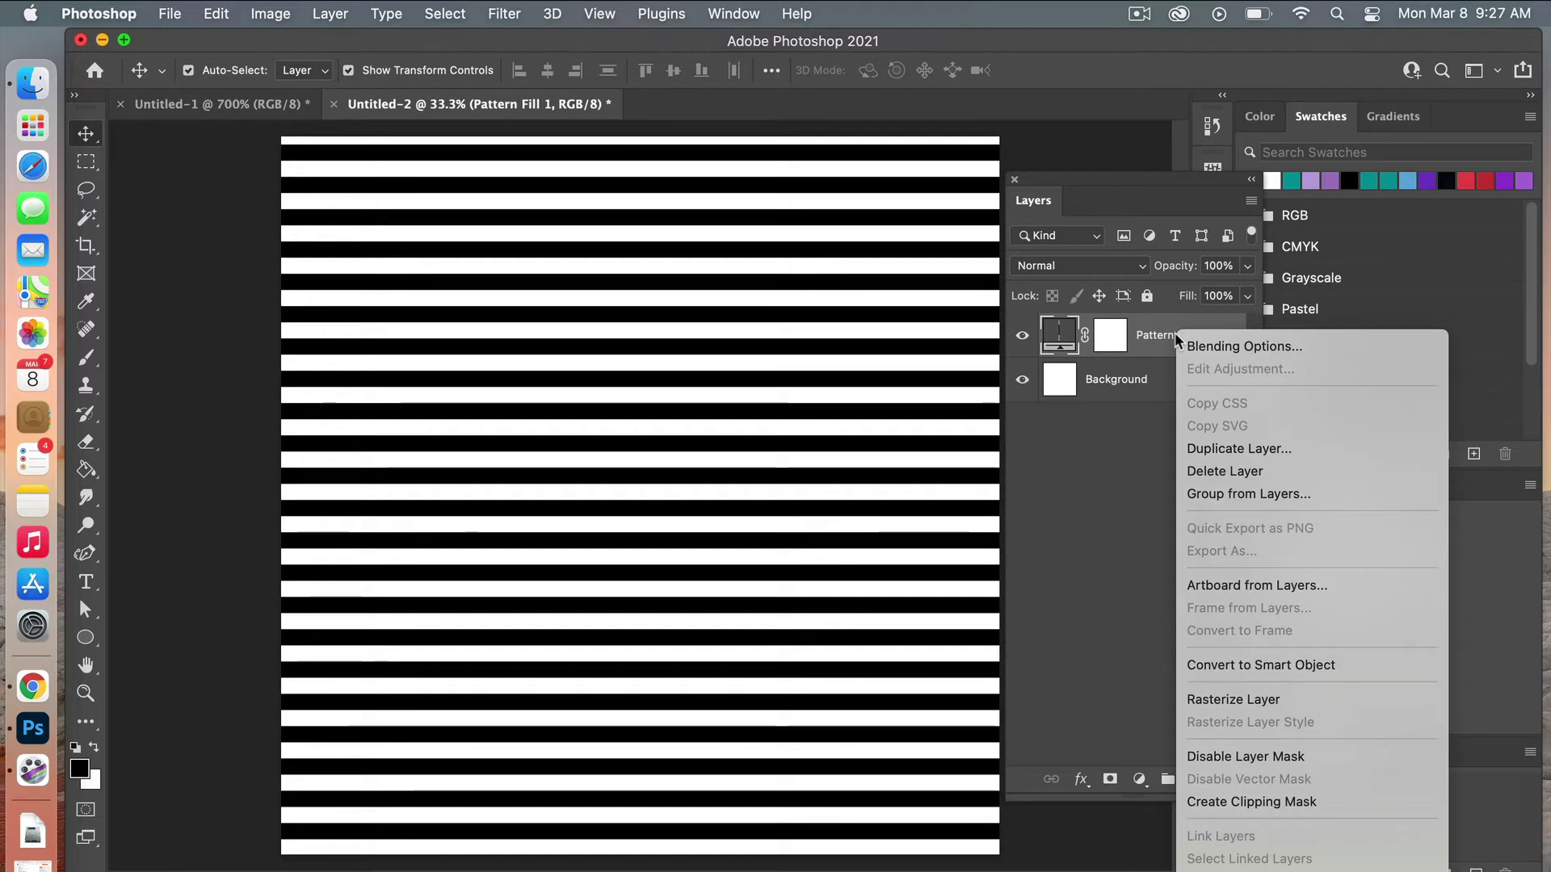
{"action": "left_click", "coordinate": [1347, 666]}
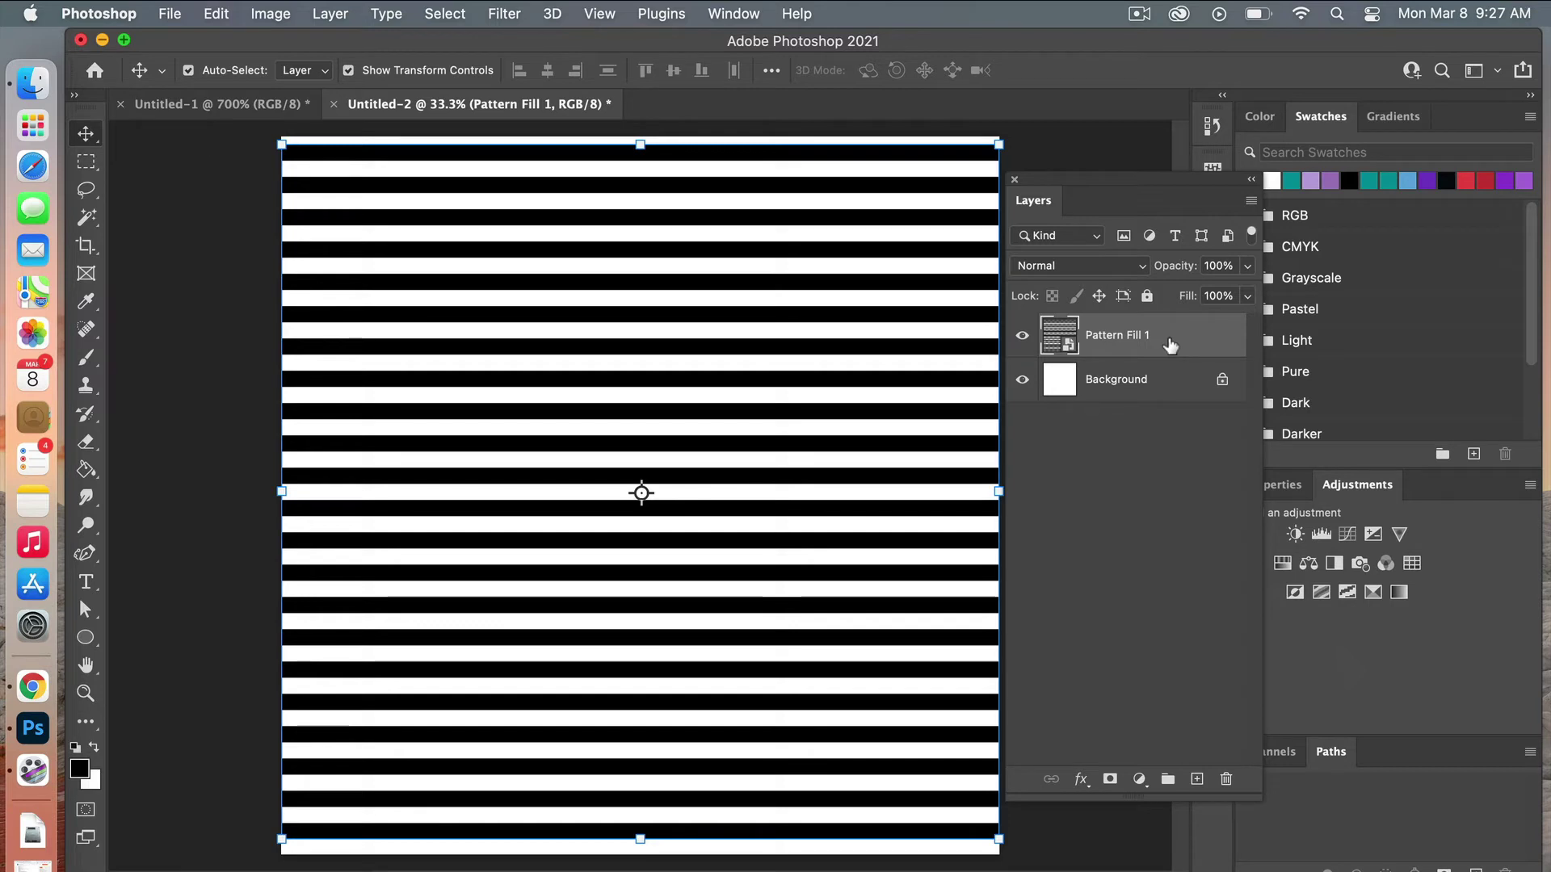
{"action": "left_click", "coordinate": [506, 14]}
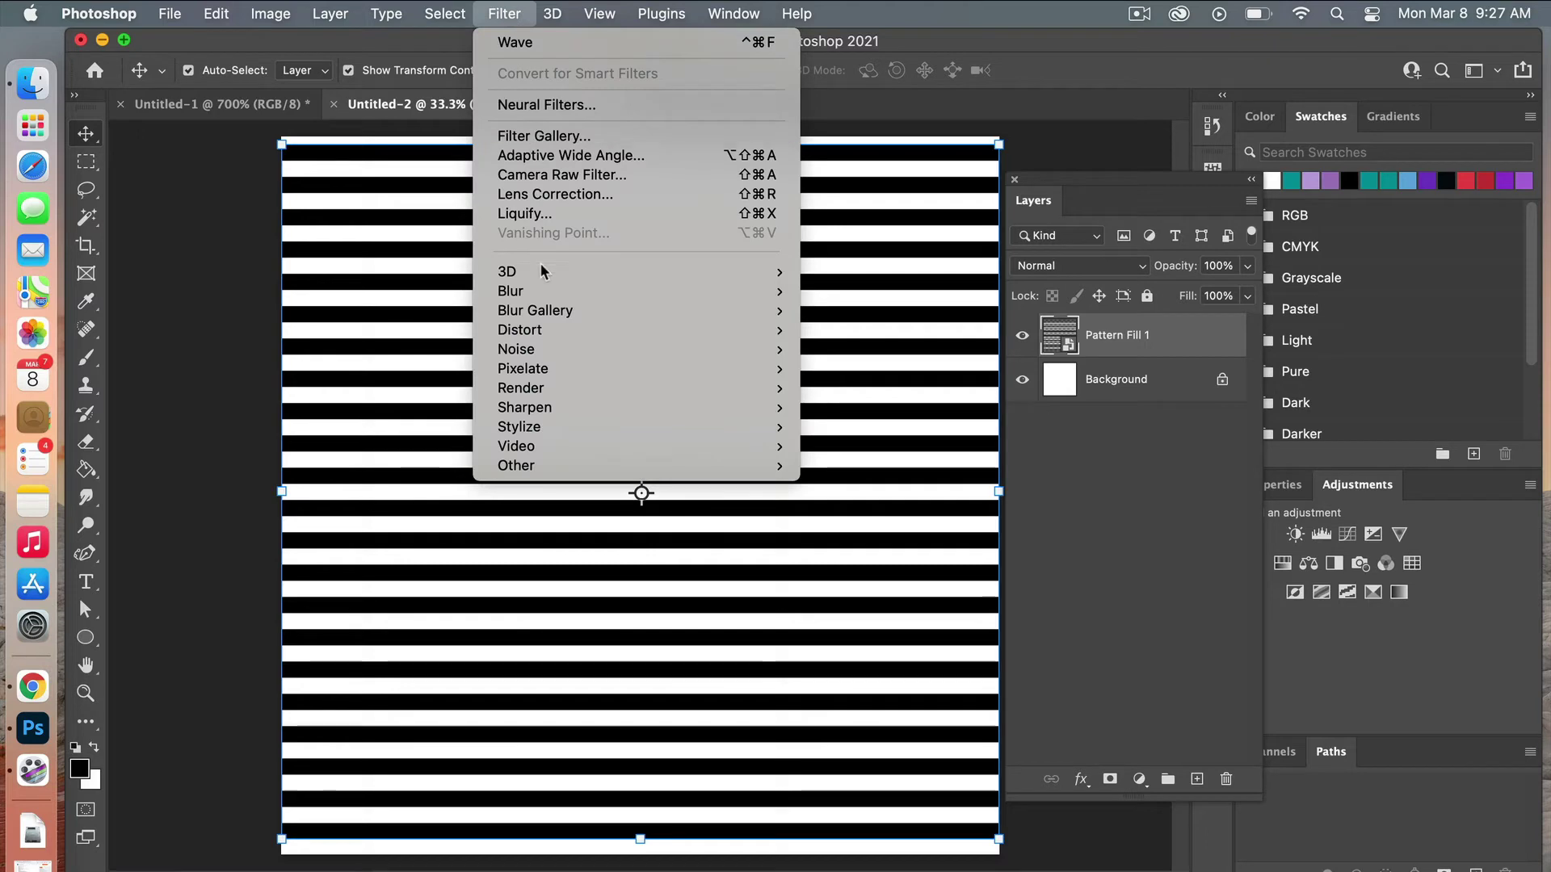
{"action": "mouse_move", "coordinate": [548, 334]}
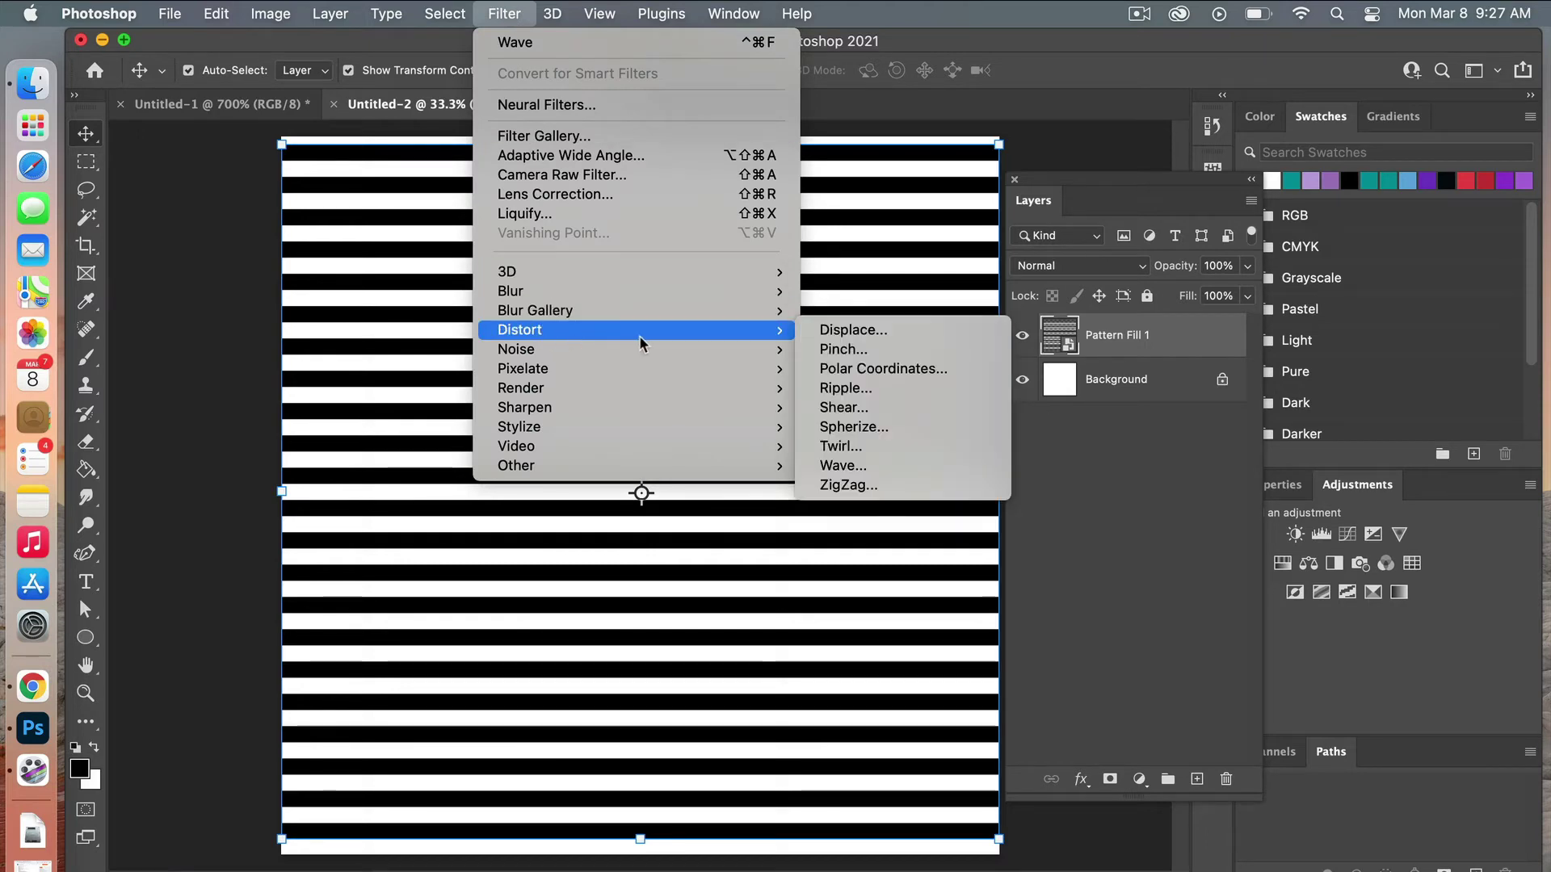
{"action": "left_click", "coordinate": [844, 467]}
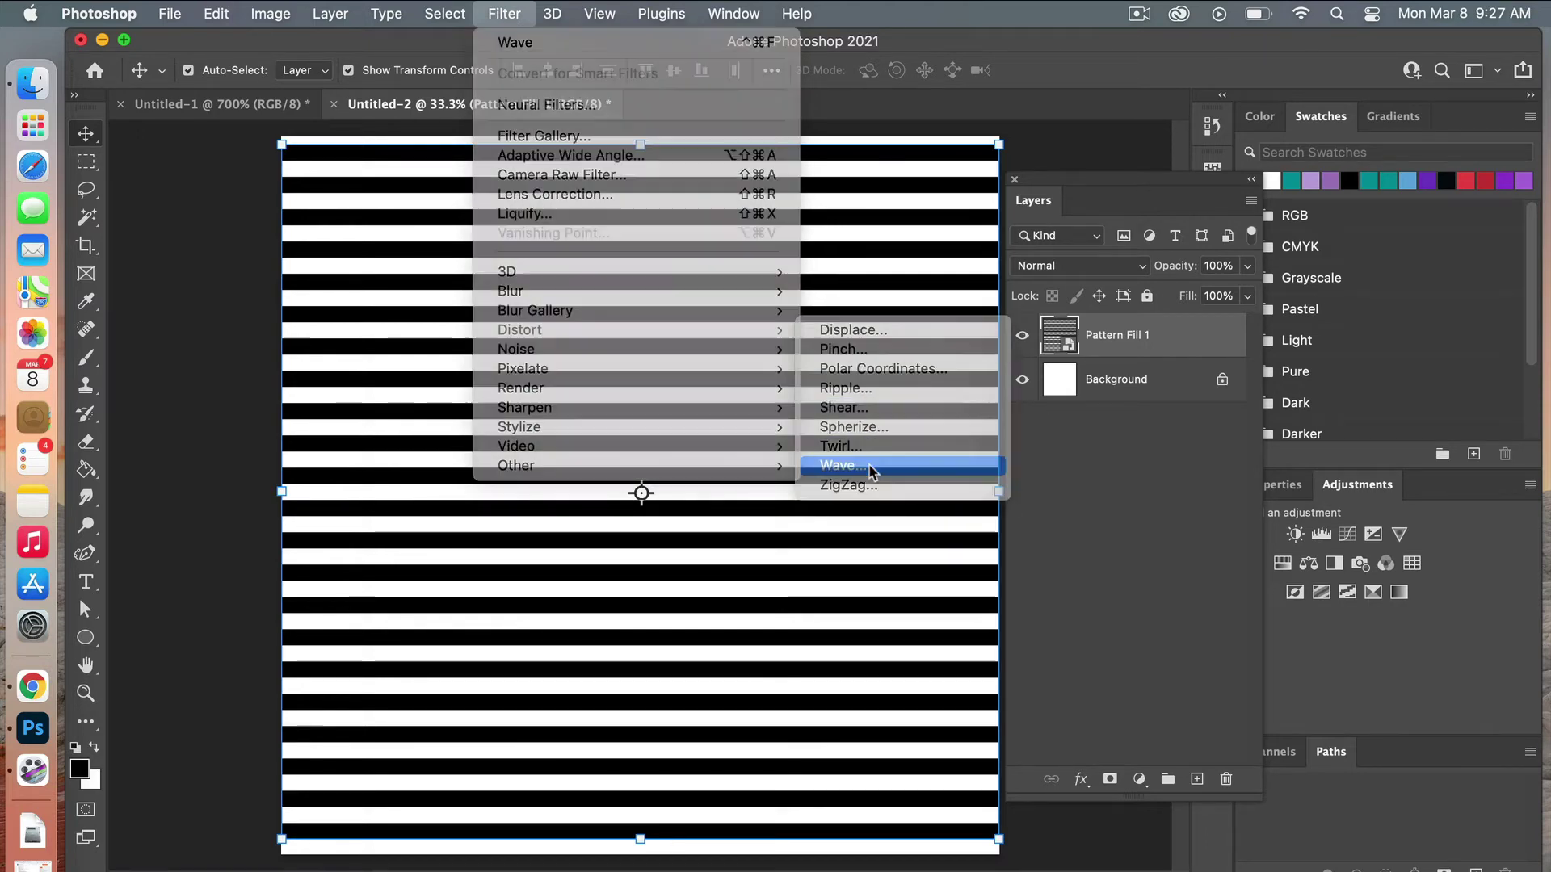
- Set the Wave filter to the Triangle type with 6 generators
{"action": "left_click", "coordinate": [845, 290]}
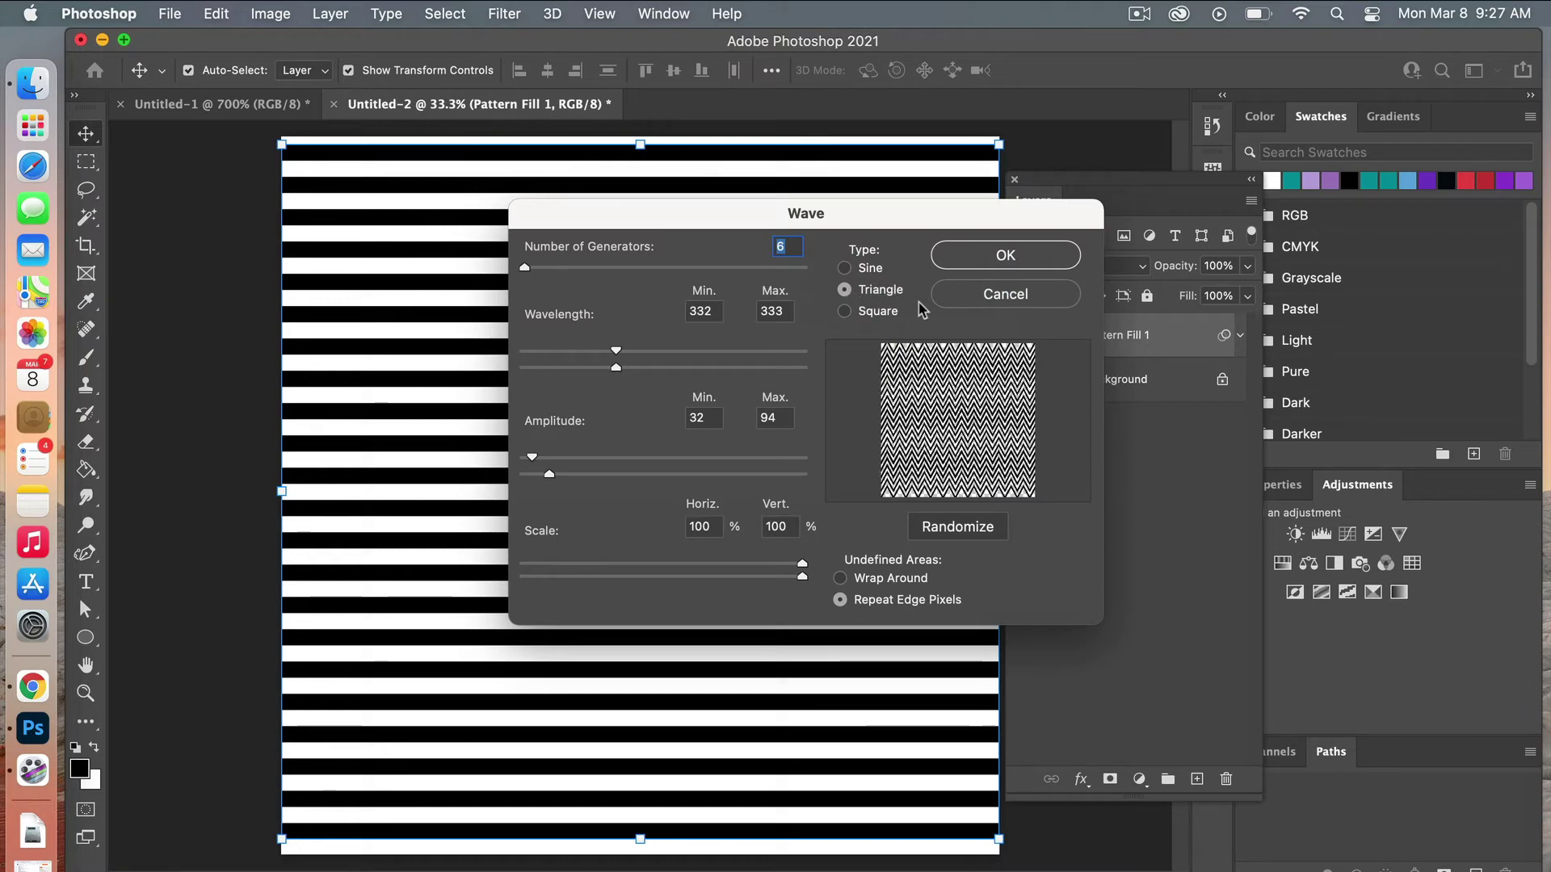
{"action": "double_click", "coordinate": [782, 245]}
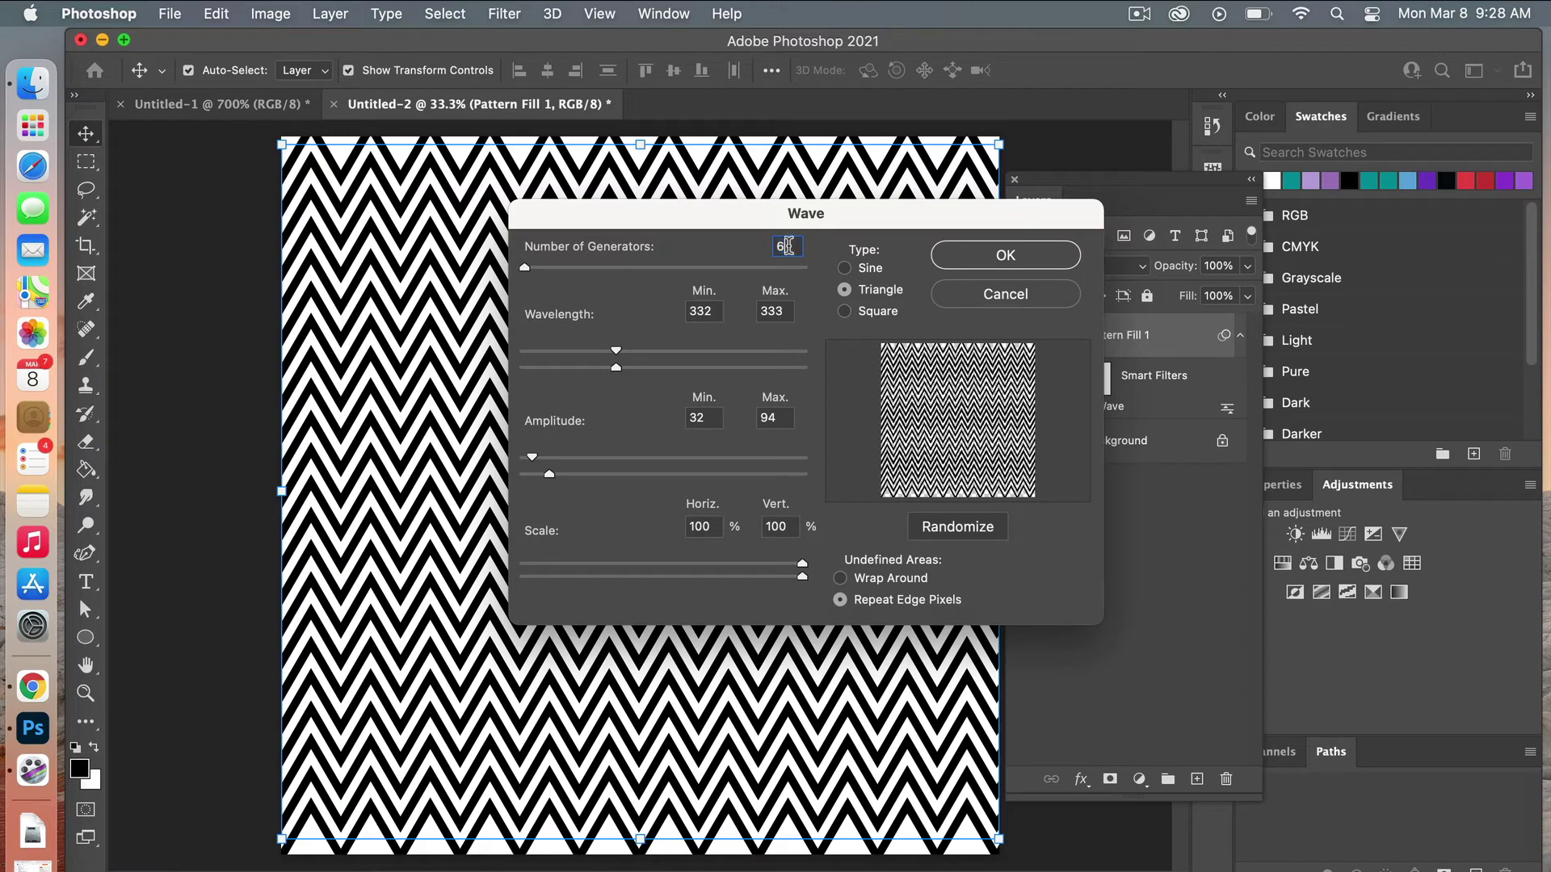
{"action": "left_click", "coordinate": [780, 248]}
- Set the wave amplitude to a minimum of 32 and a maximum of 37, and apply the Wave filter
{"action": "left_click_drag", "start_coordinate": [534, 458], "coordinate": [542, 462]}
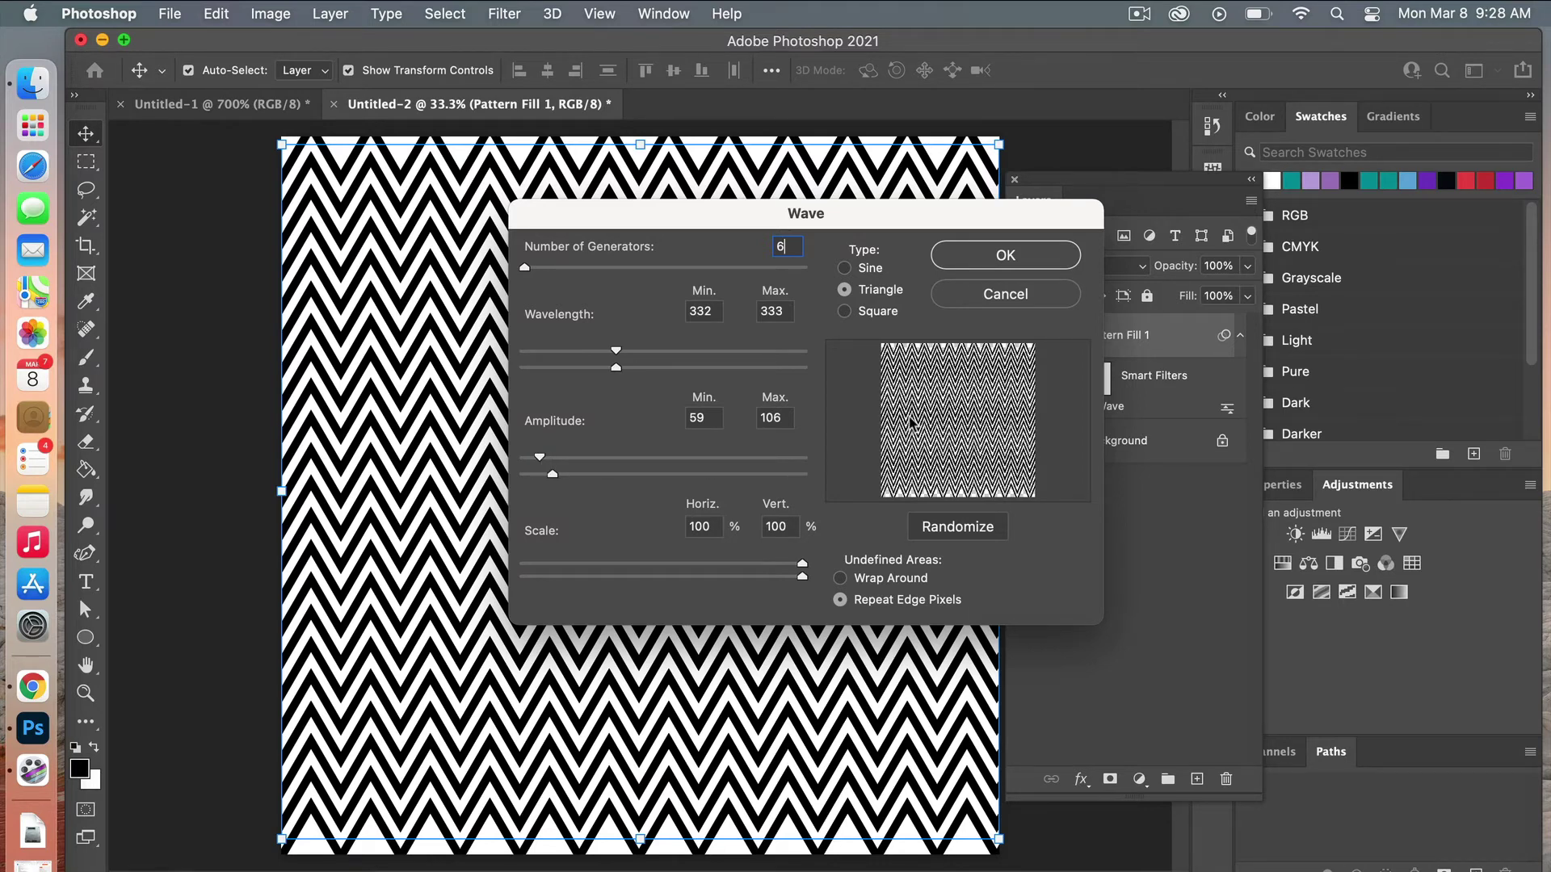
{"action": "double_click", "coordinate": [703, 418]}
{"action": "type", "text": "32"}
{"action": "double_click", "coordinate": [777, 417]}
{"action": "type", "text": "37"}
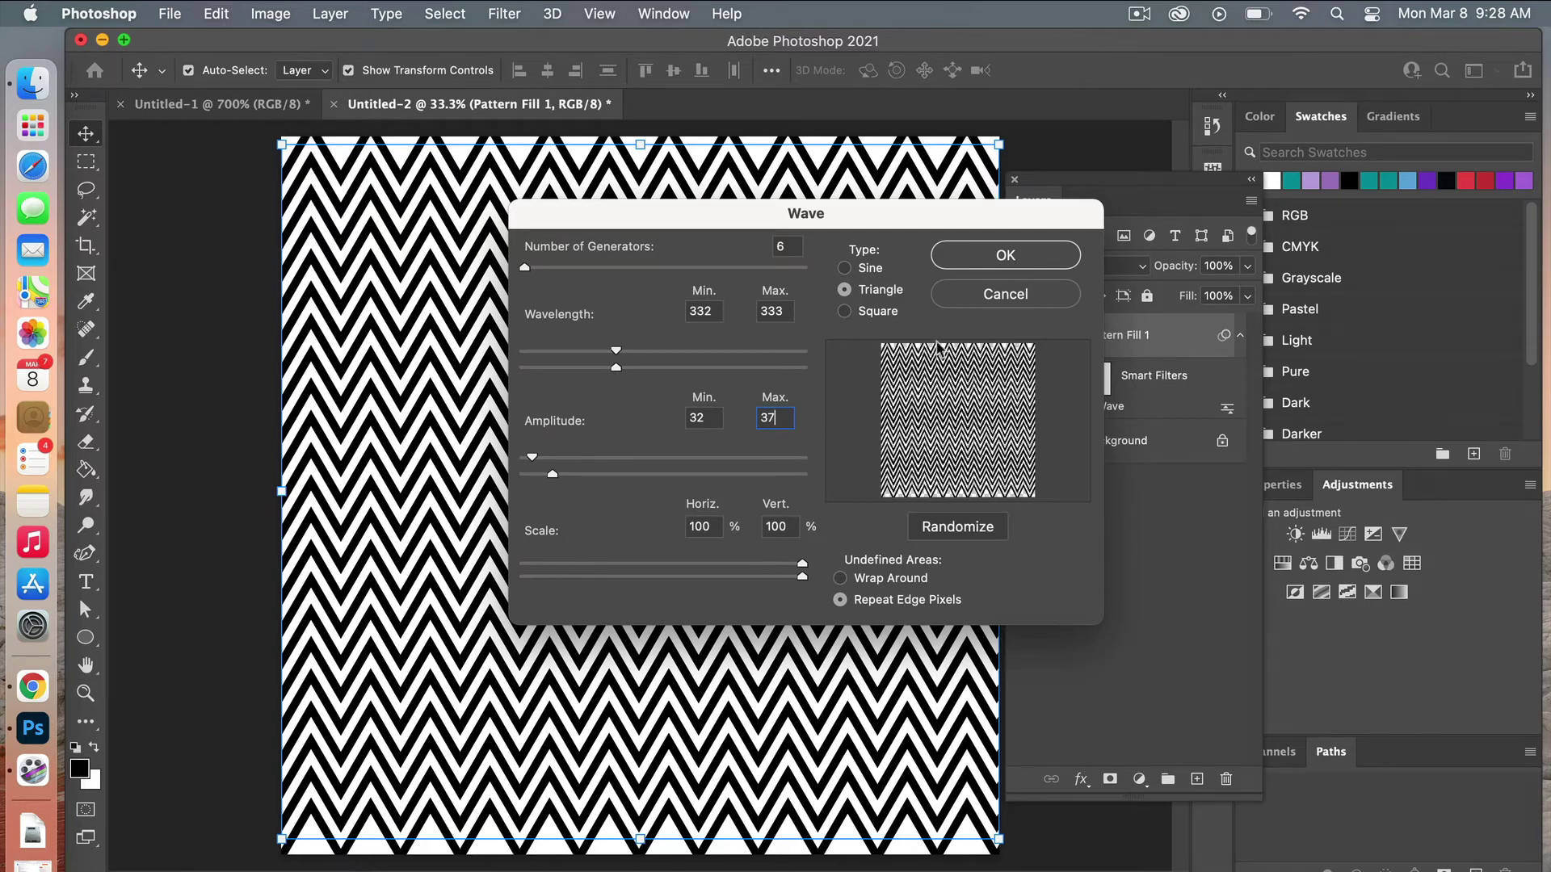
{"action": "left_click", "coordinate": [1048, 257]}
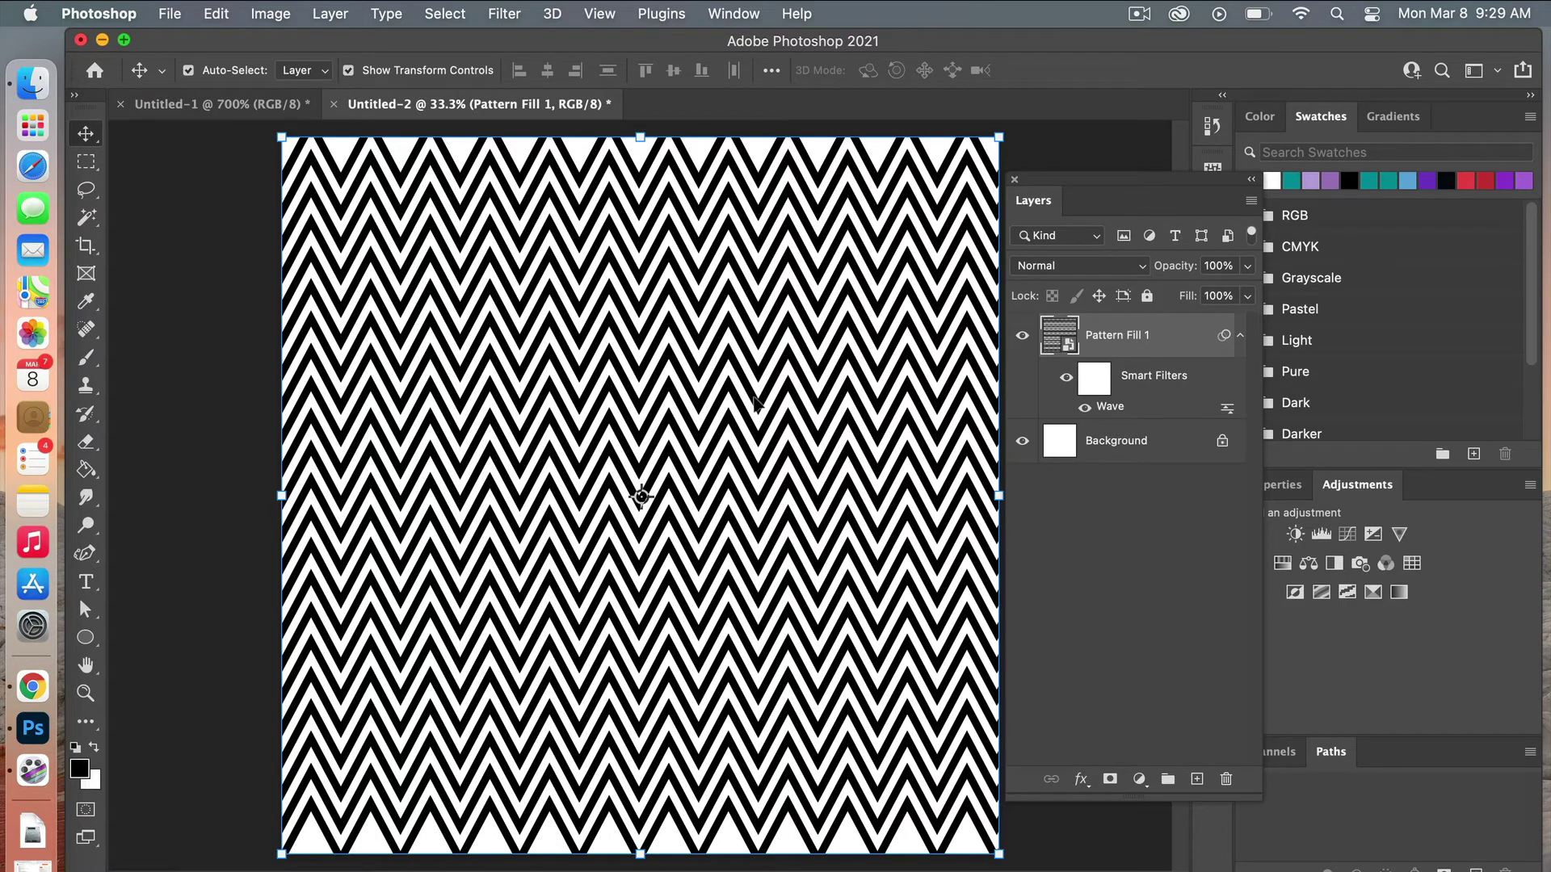
- Set the Rectangular Marquee tool to a fixed size of 3600 px wide by 3600 px high
{"action": "left_click", "coordinate": [88, 167]}
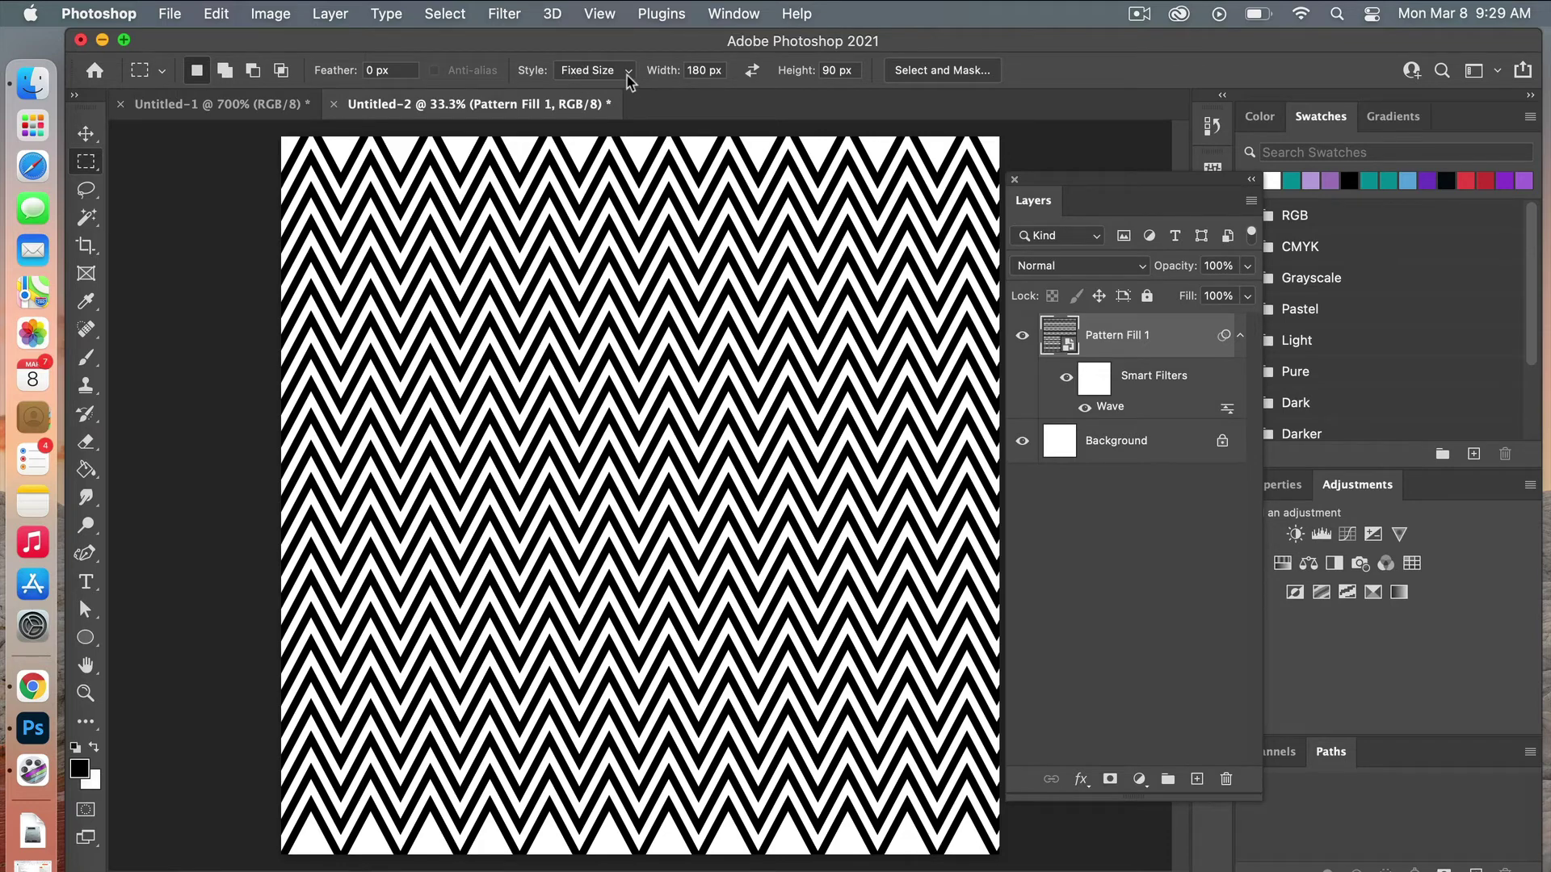
{"action": "left_click", "coordinate": [702, 70]}
{"action": "type", "text": "3600"}
{"action": "left_click", "coordinate": [835, 71]}
{"action": "type", "text": "36"}
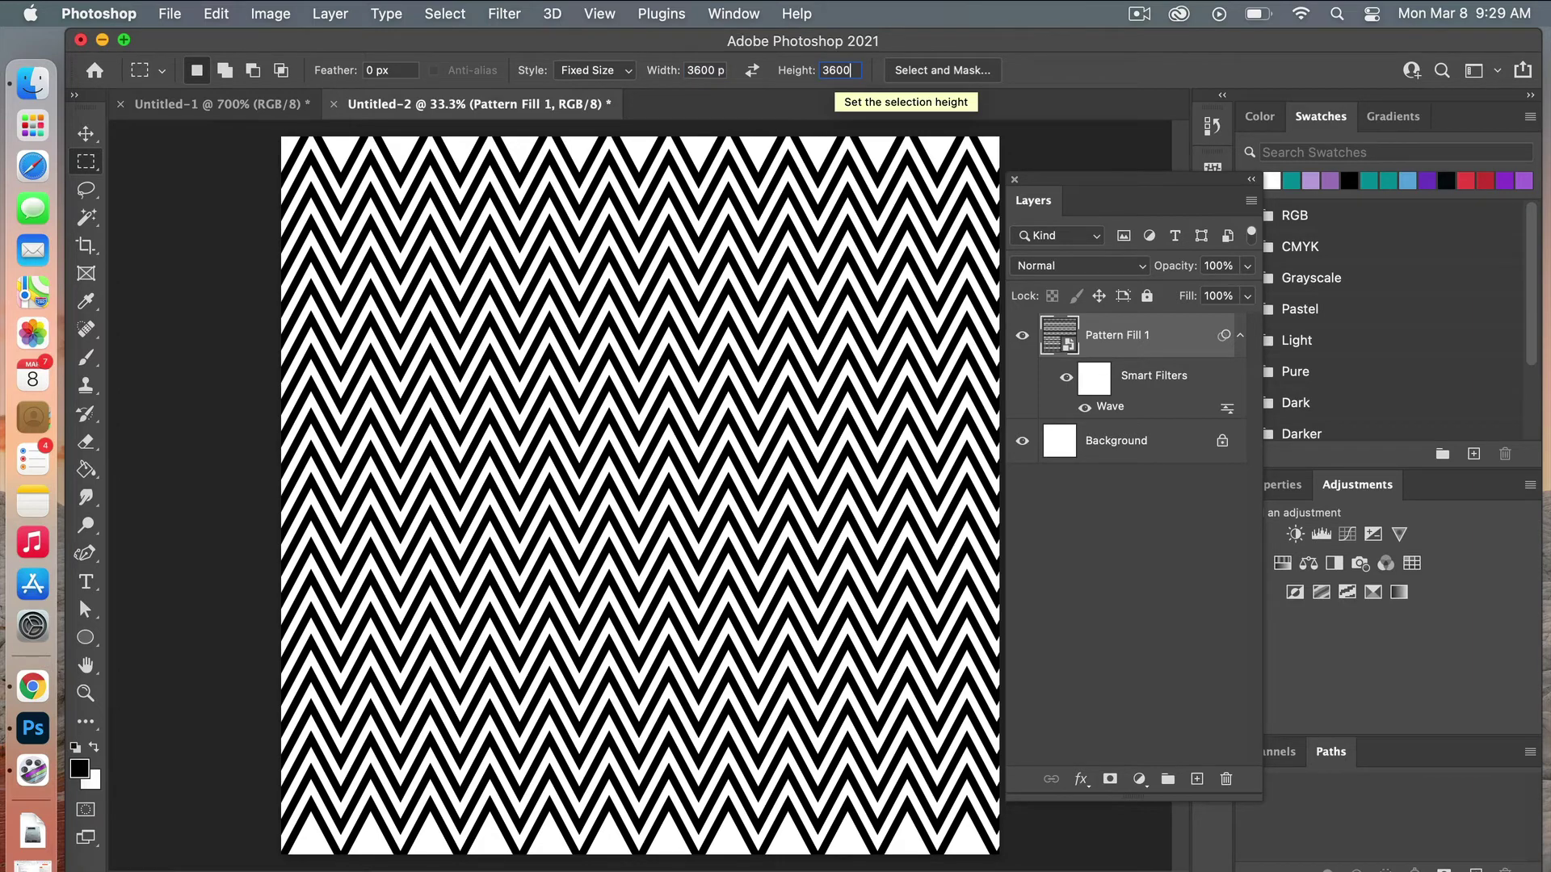
- Place the fixed-size selection in the centre of the canvas and crop the image to it
{"action": "left_click", "coordinate": [643, 461]}
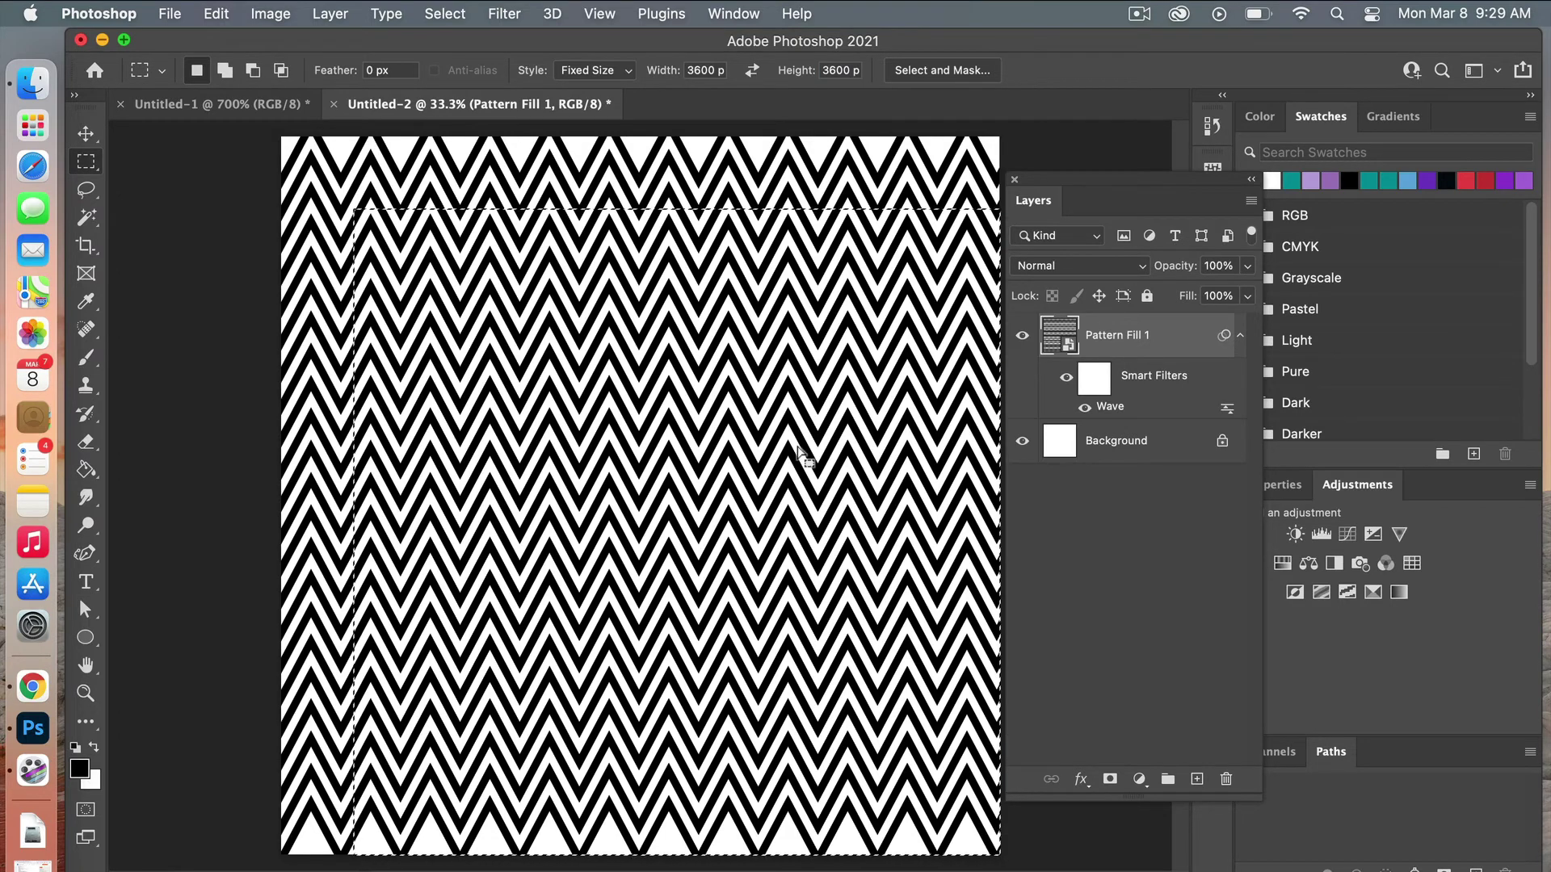
{"action": "left_click_drag", "start_coordinate": [805, 450], "coordinate": [770, 415]}
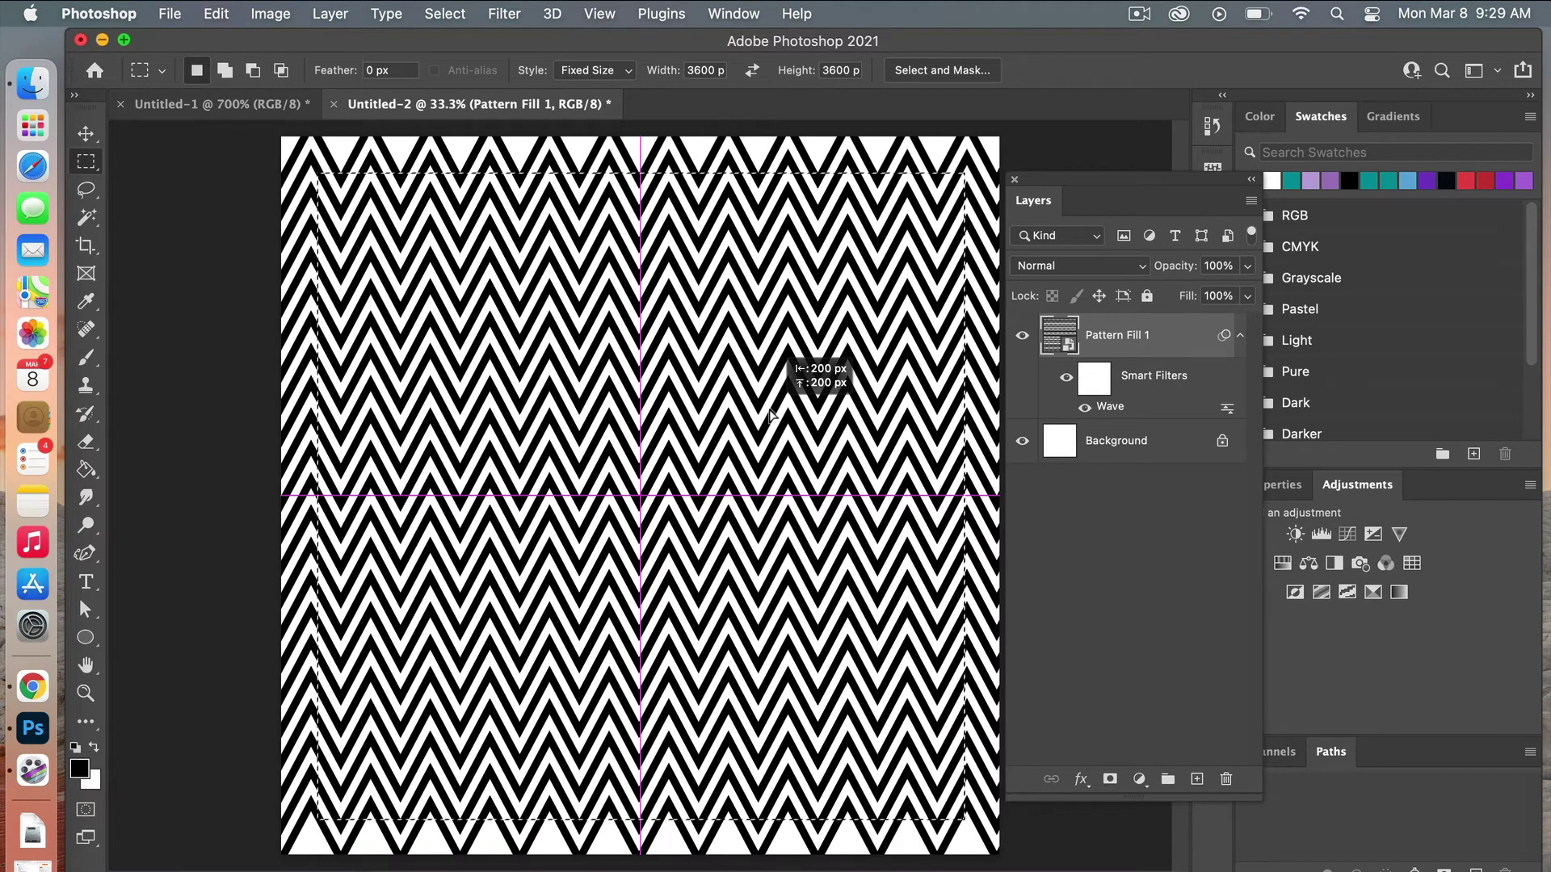
{"action": "left_click_drag", "start_coordinate": [770, 414], "coordinate": [769, 415]}
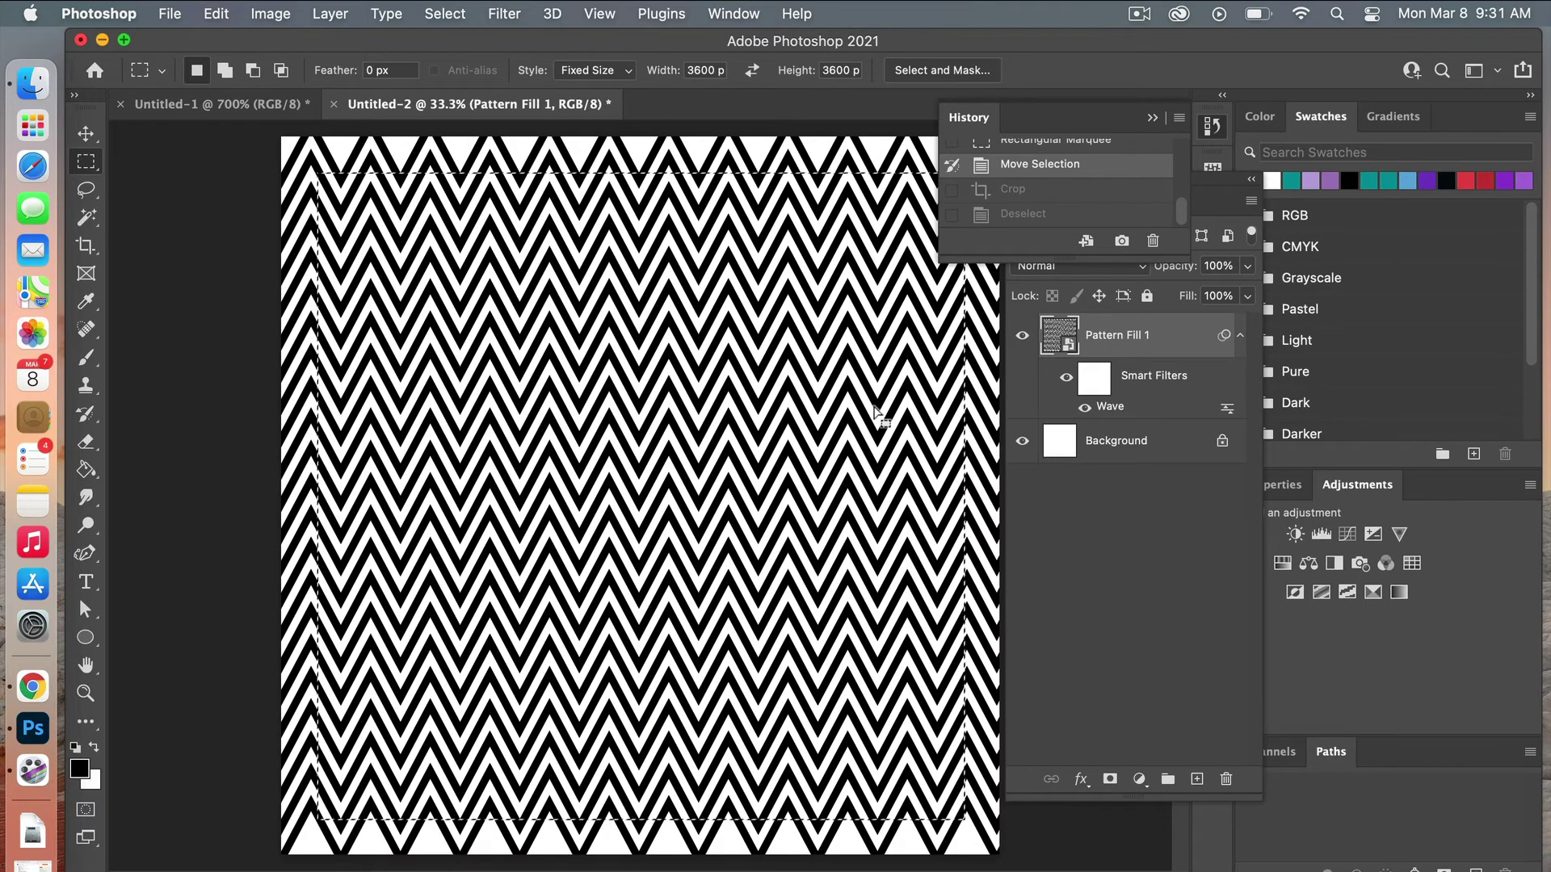
{"action": "left_click", "coordinate": [266, 15]}
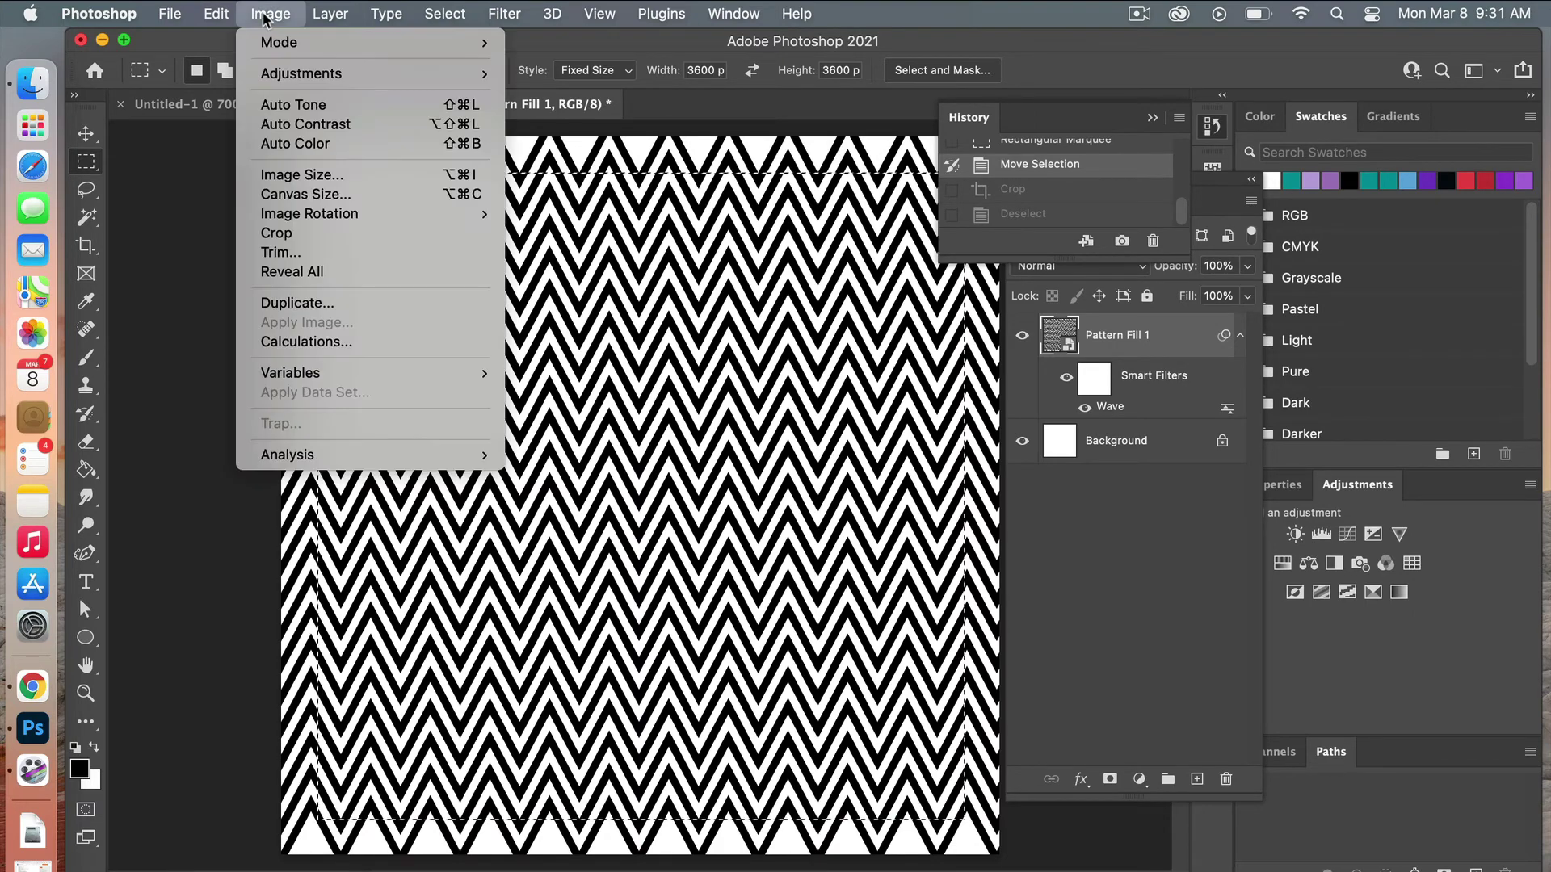
{"action": "left_click", "coordinate": [307, 234]}
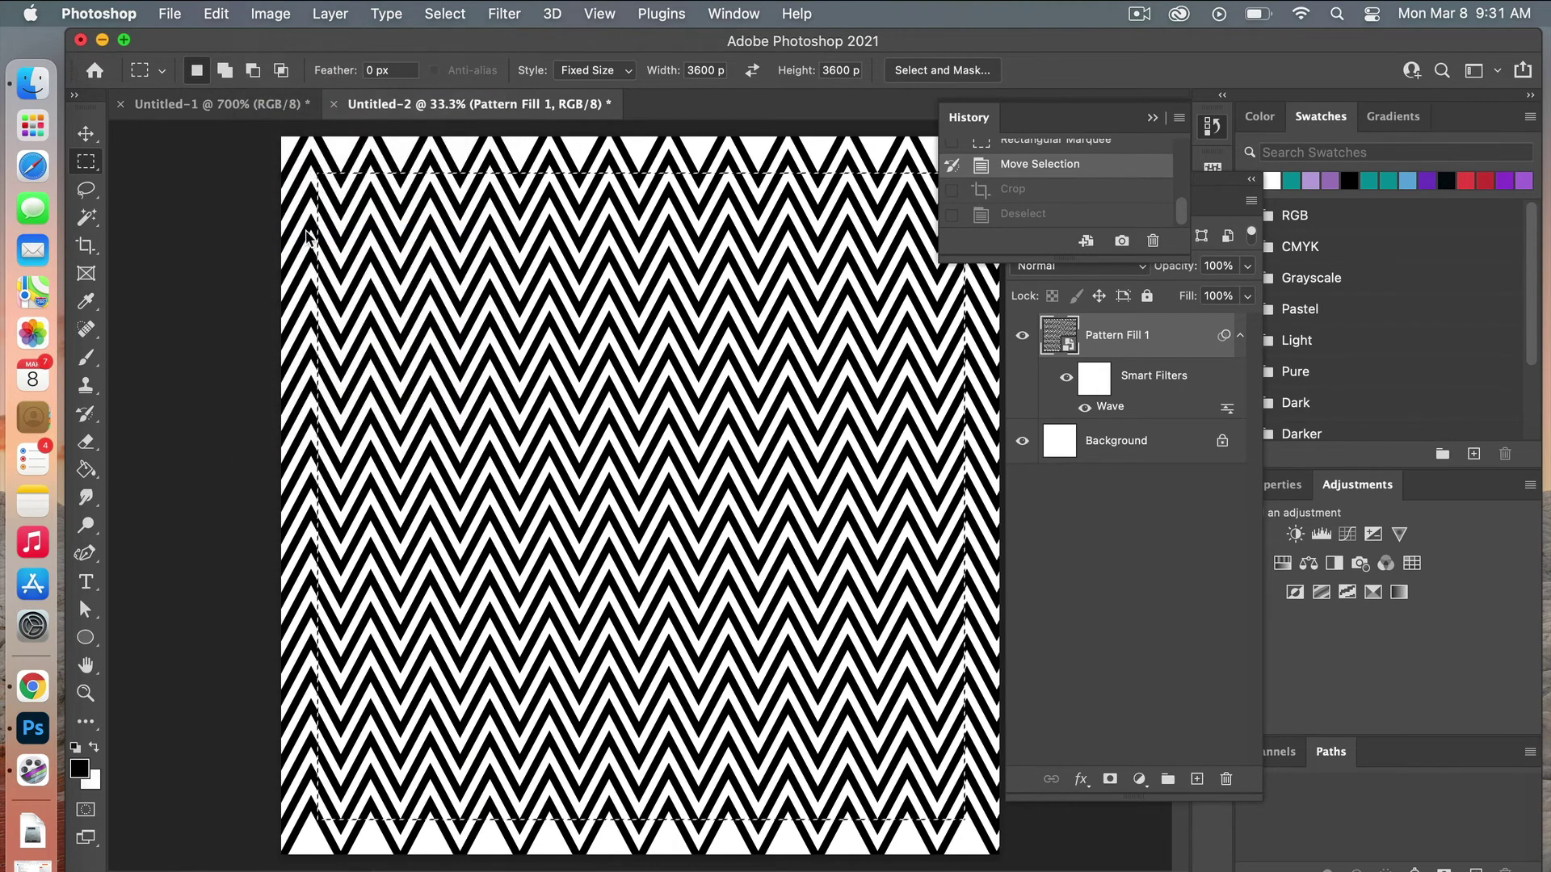
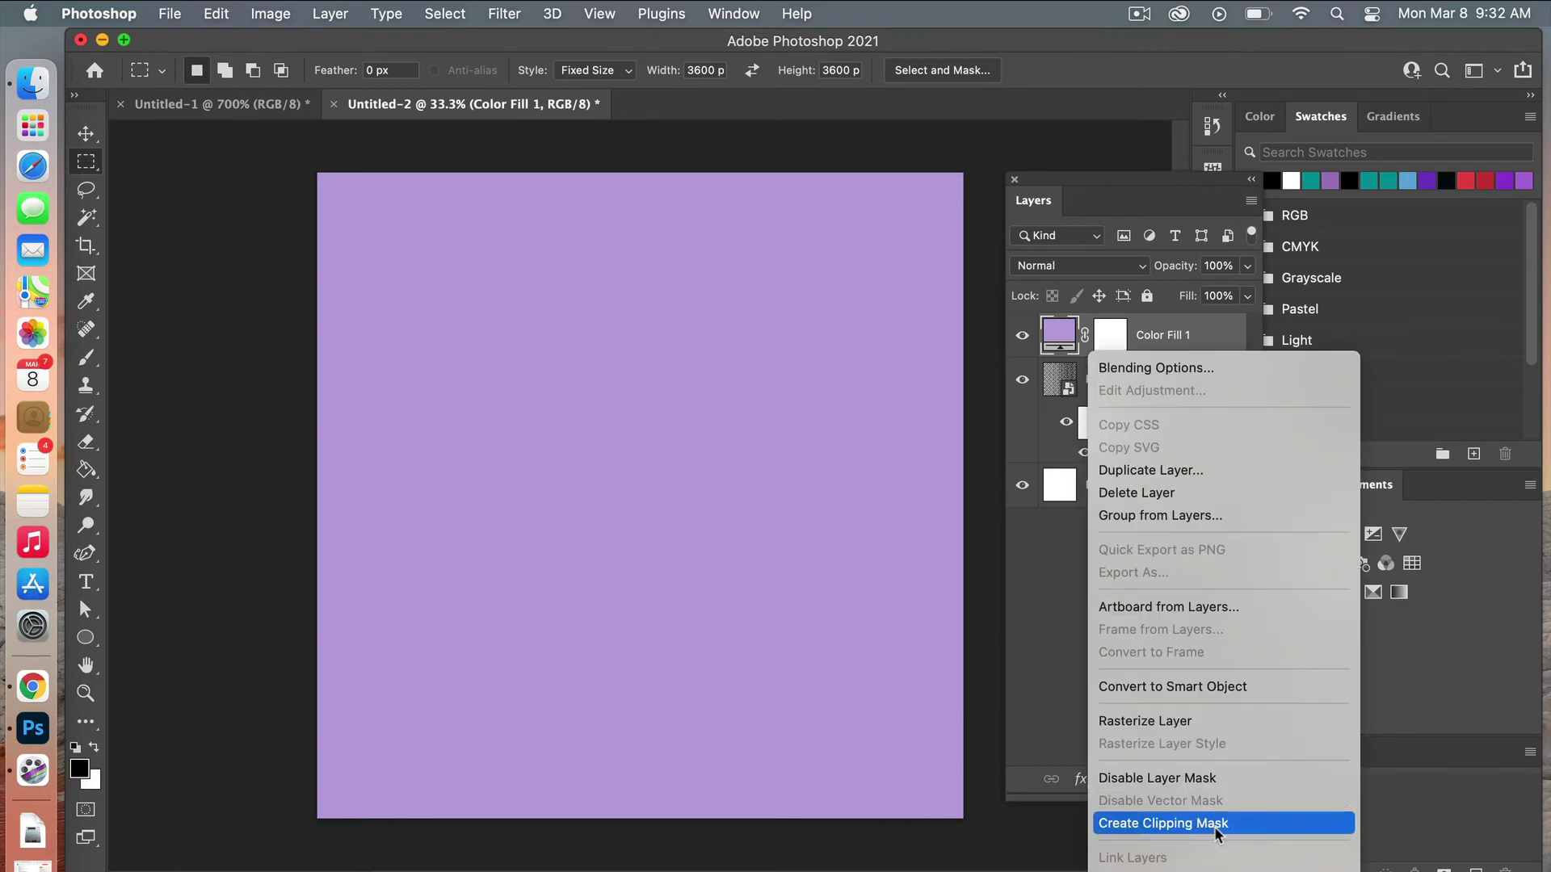
- Clip the light purple colour fill layer to the zigzag pattern layer beneath it
{"action": "left_click", "coordinate": [1214, 345]}
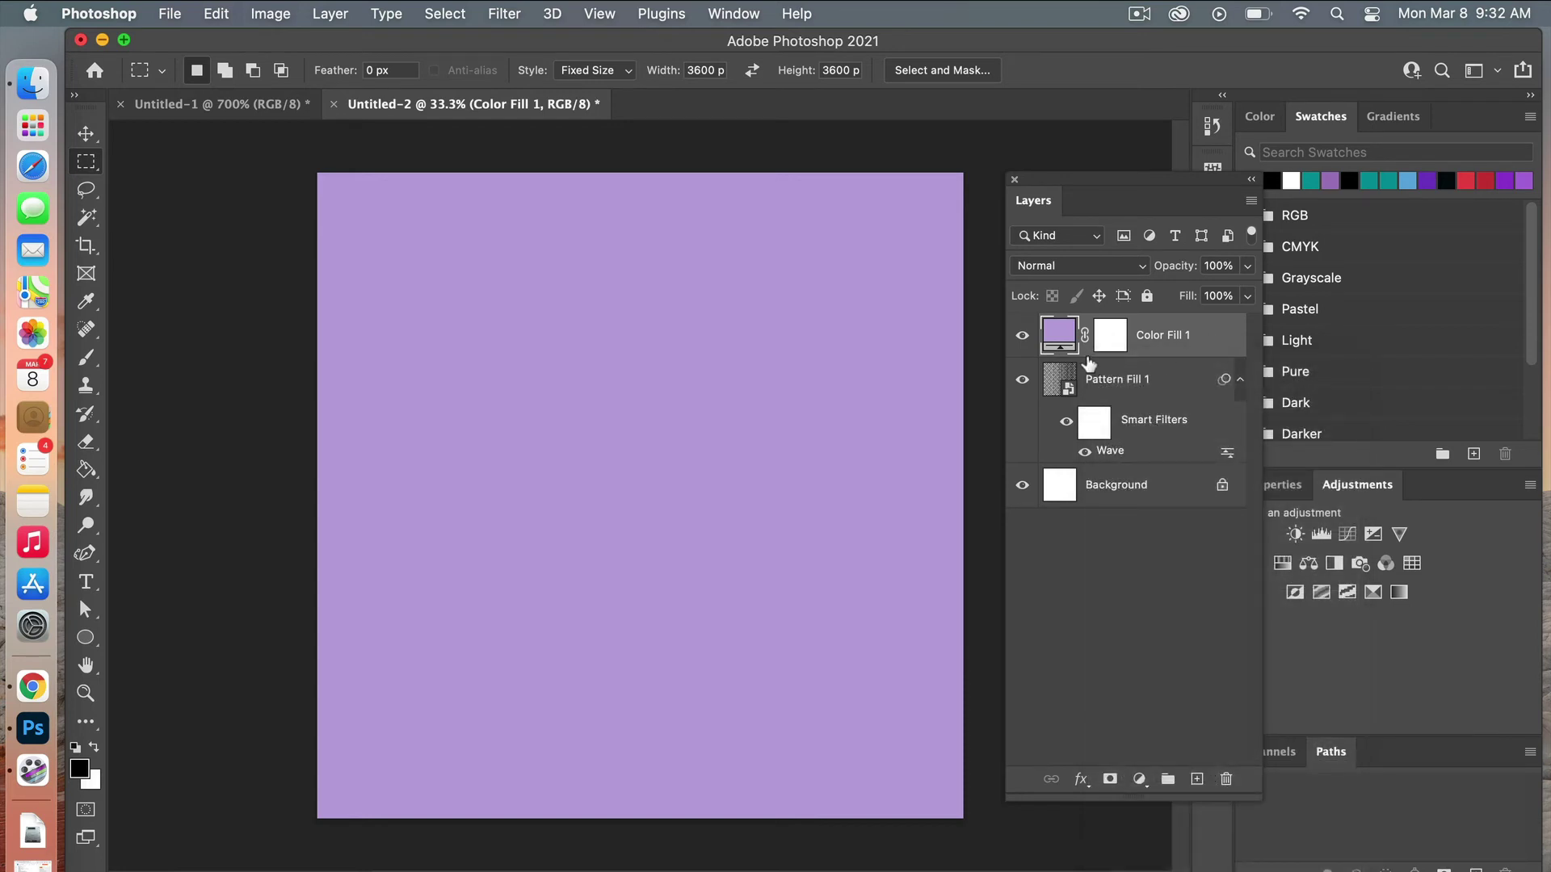
{"action": "left_click", "coordinate": [1089, 363], "text": "alt"}
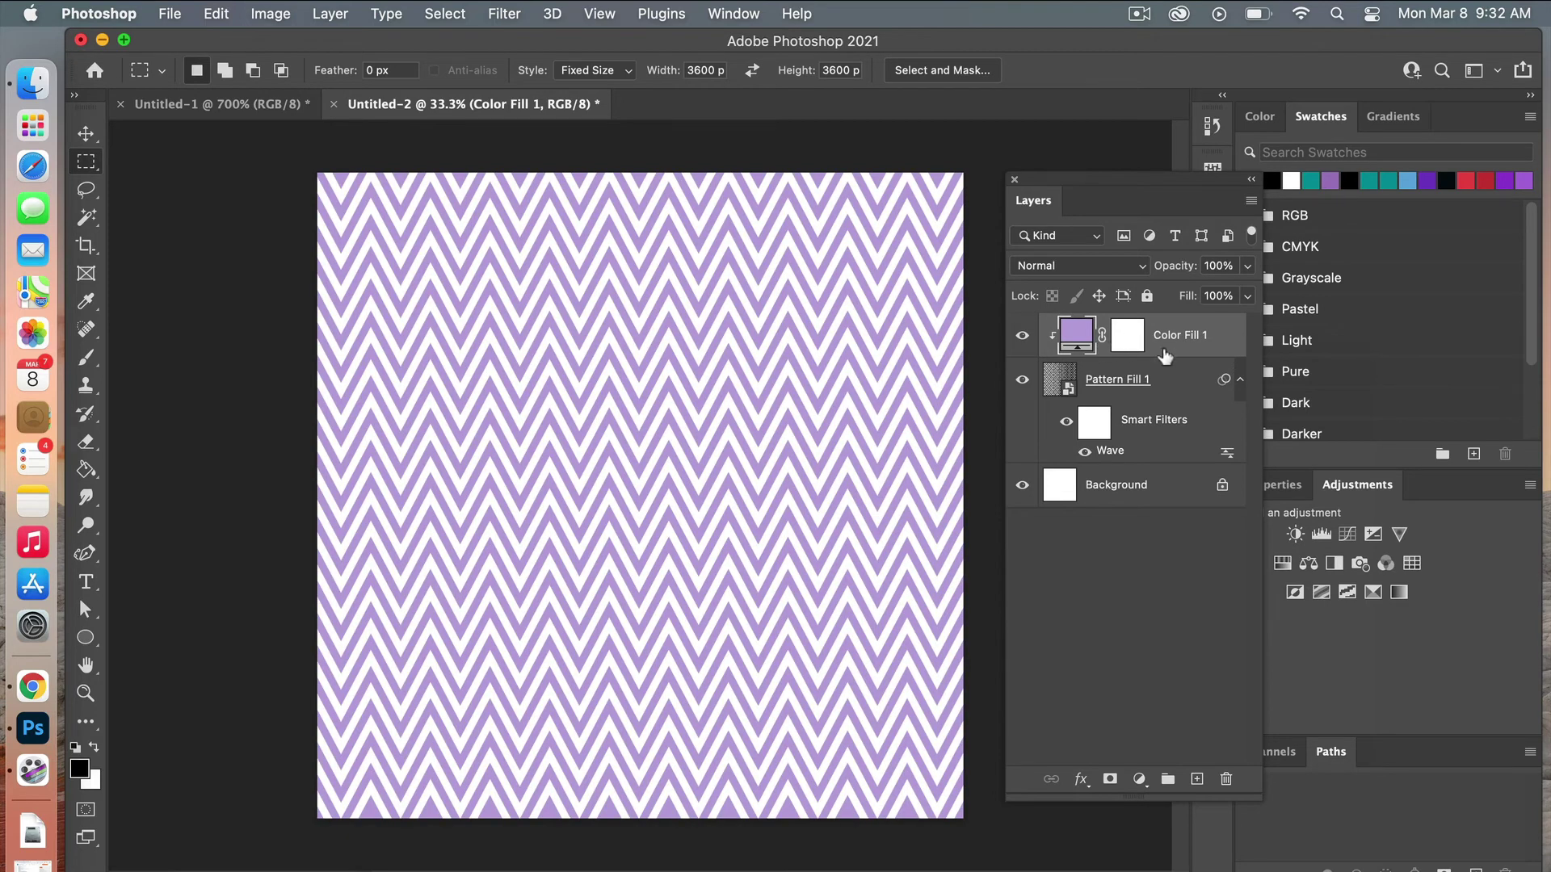
- Add a solid colour fill layer directly above the Background layer, using the darker purple swatch a17cbd
{"action": "left_click", "coordinate": [1123, 487]}
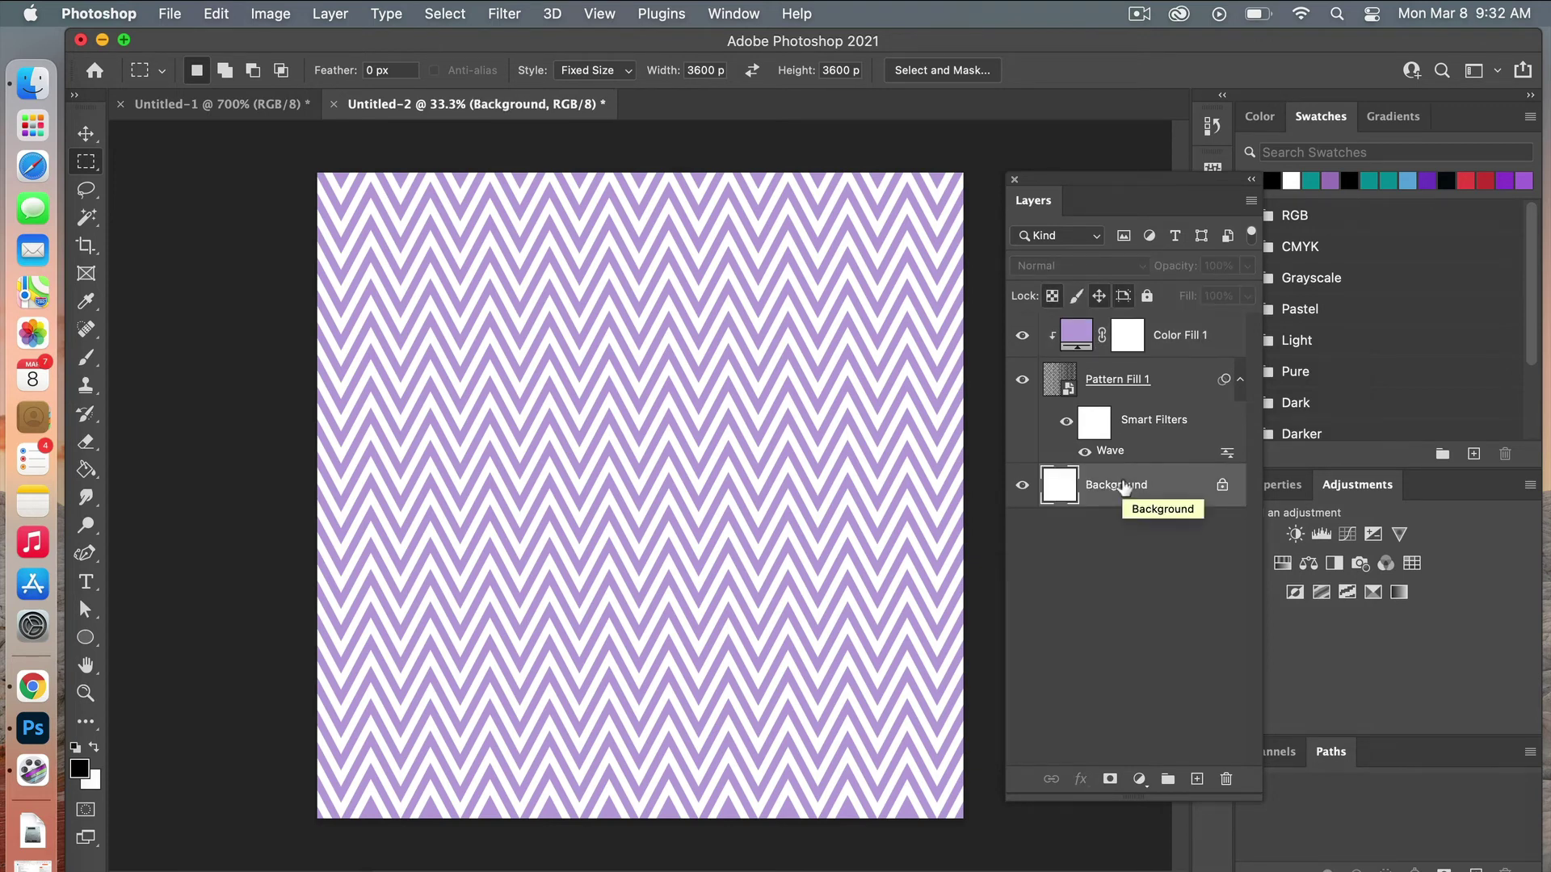
{"action": "left_click", "coordinate": [1139, 779]}
{"action": "left_click", "coordinate": [1179, 805]}
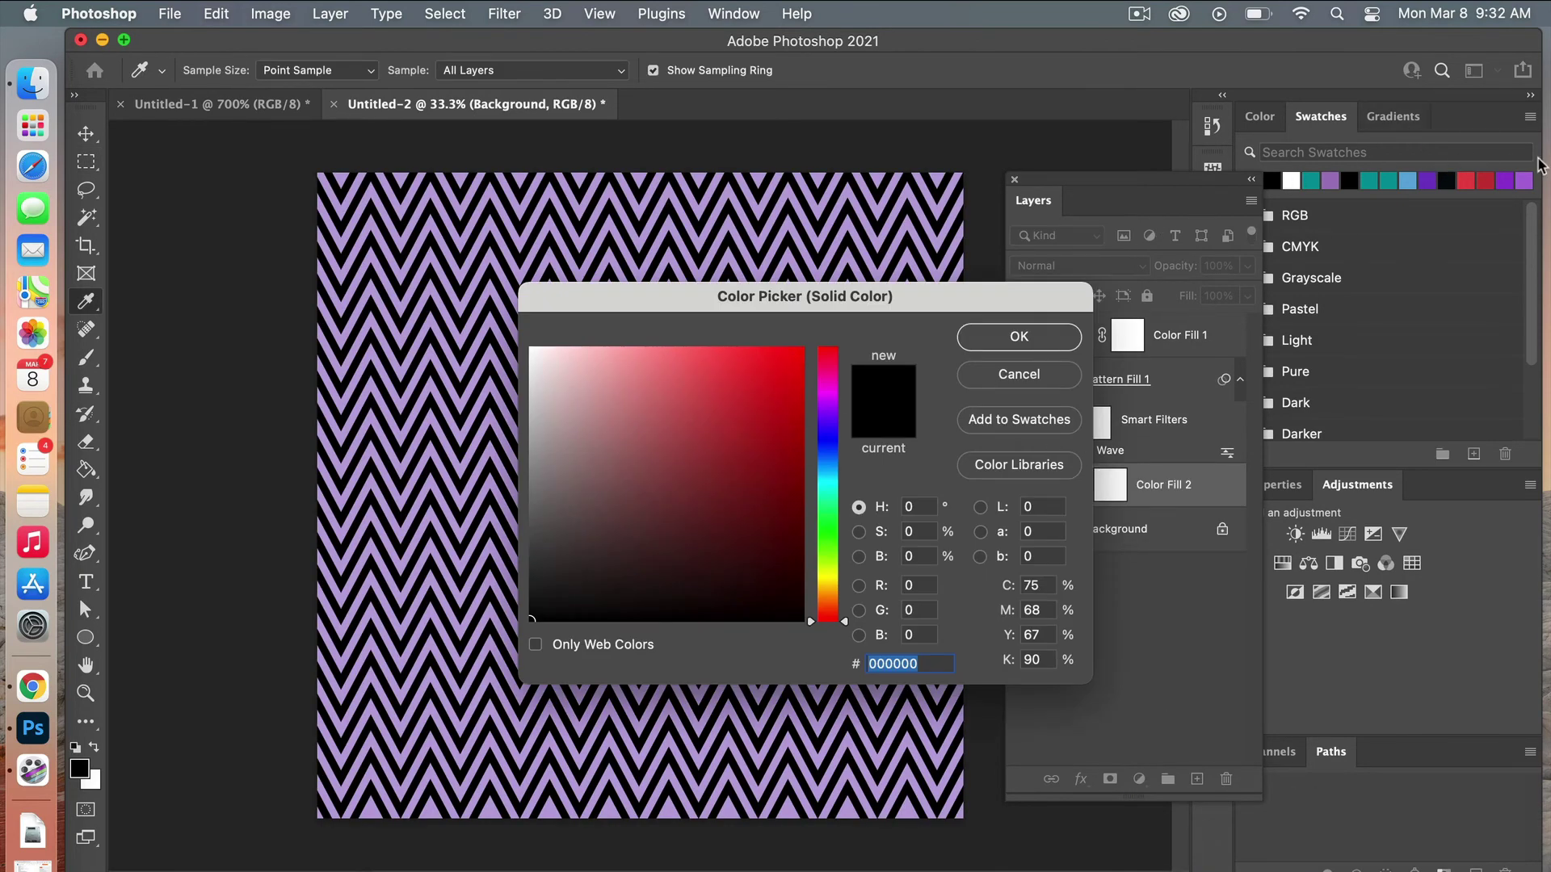
{"action": "left_click_drag", "start_coordinate": [1195, 183], "coordinate": [1208, 215]}
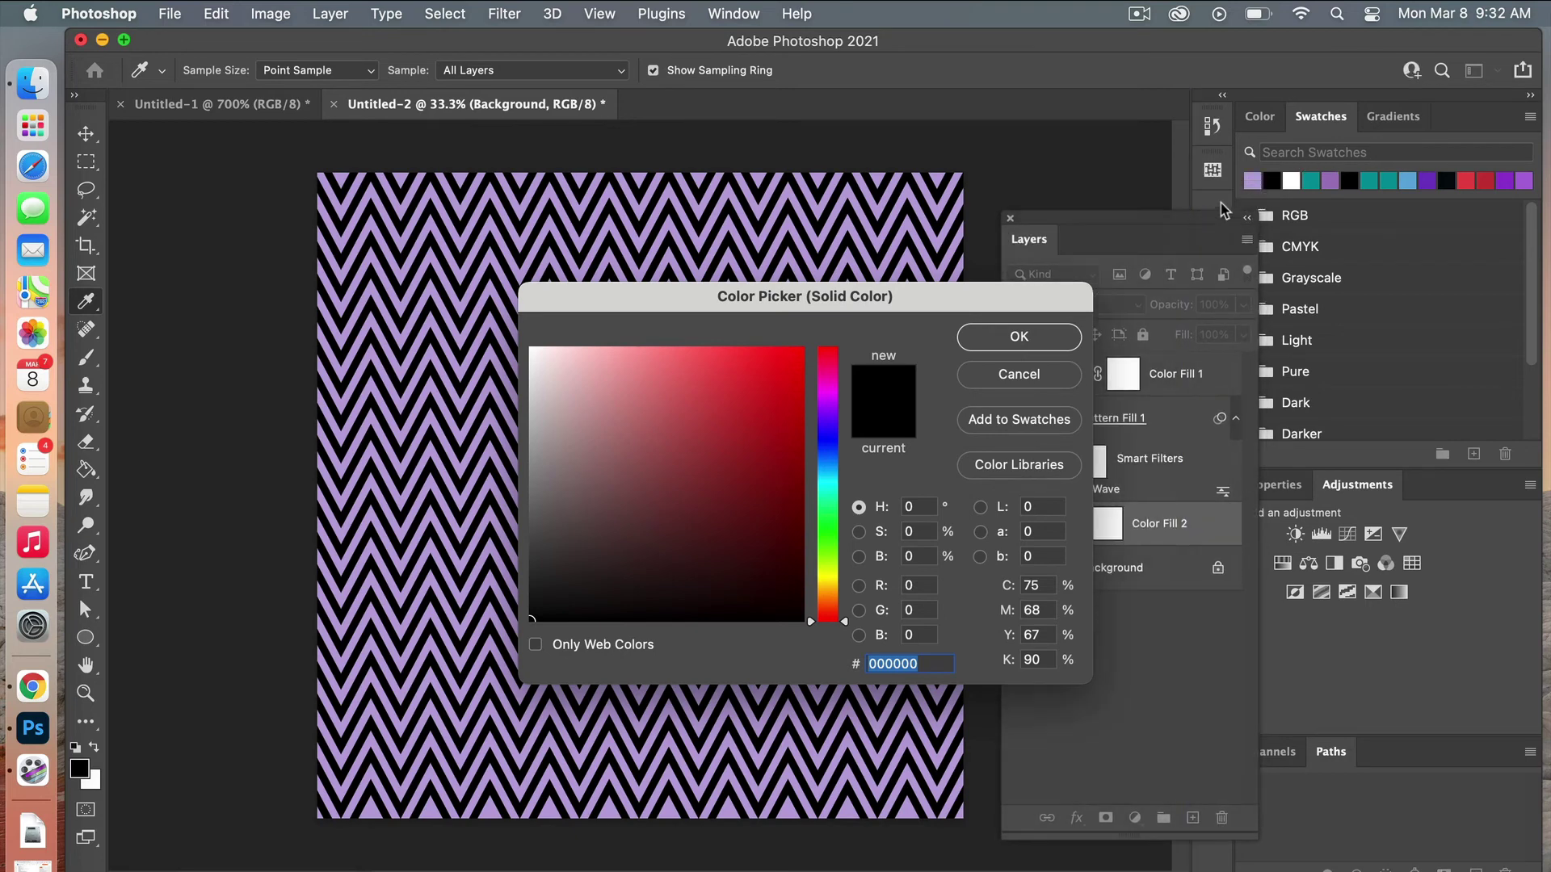
{"action": "left_click", "coordinate": [1331, 179]}
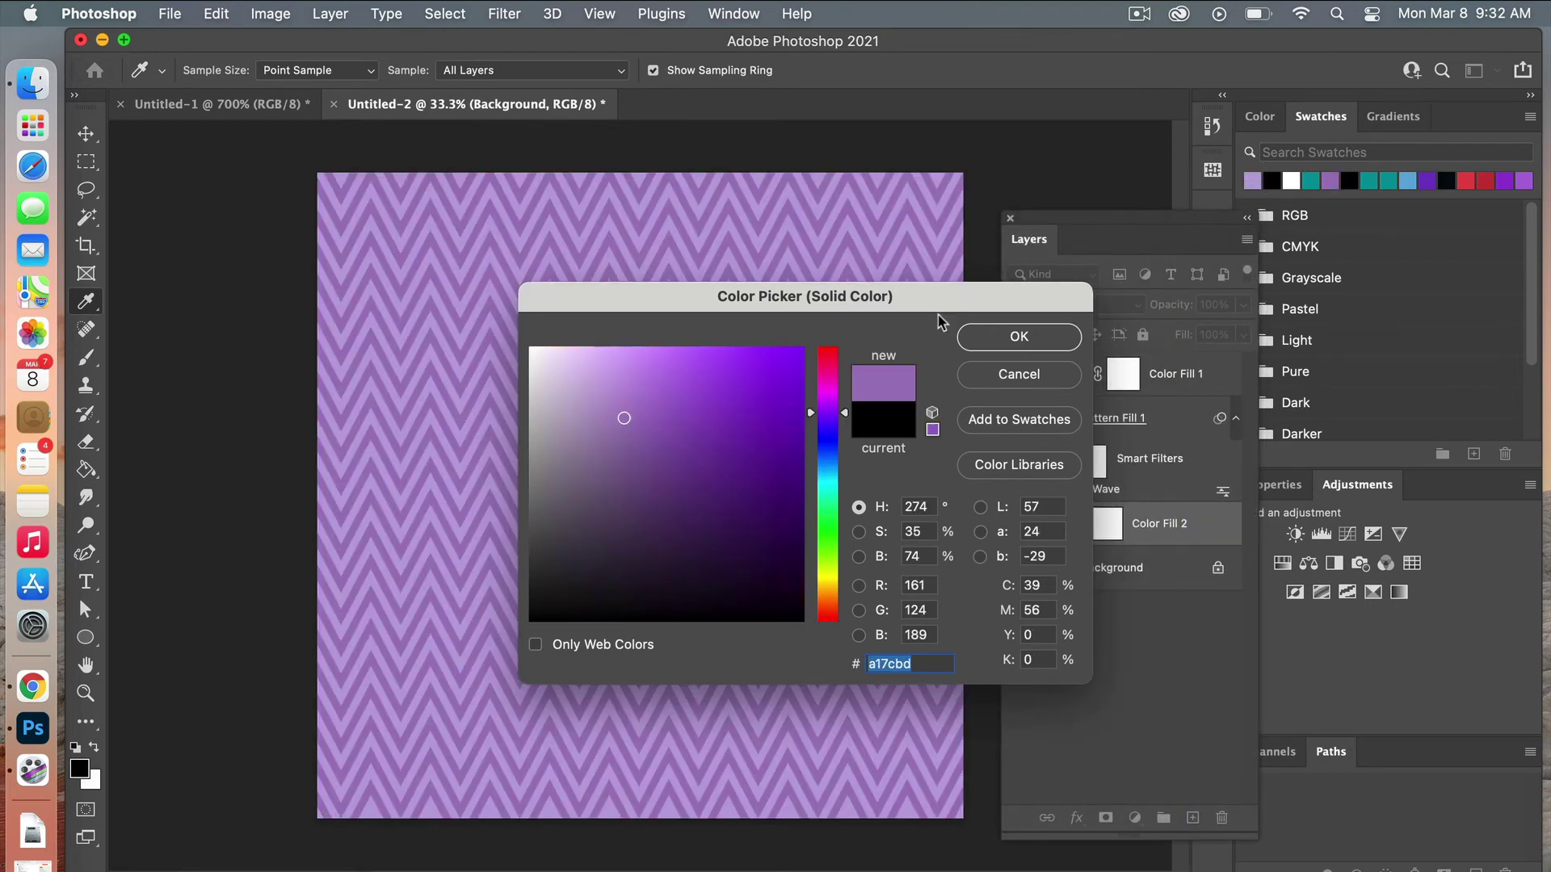
{"action": "left_click", "coordinate": [1019, 339]}
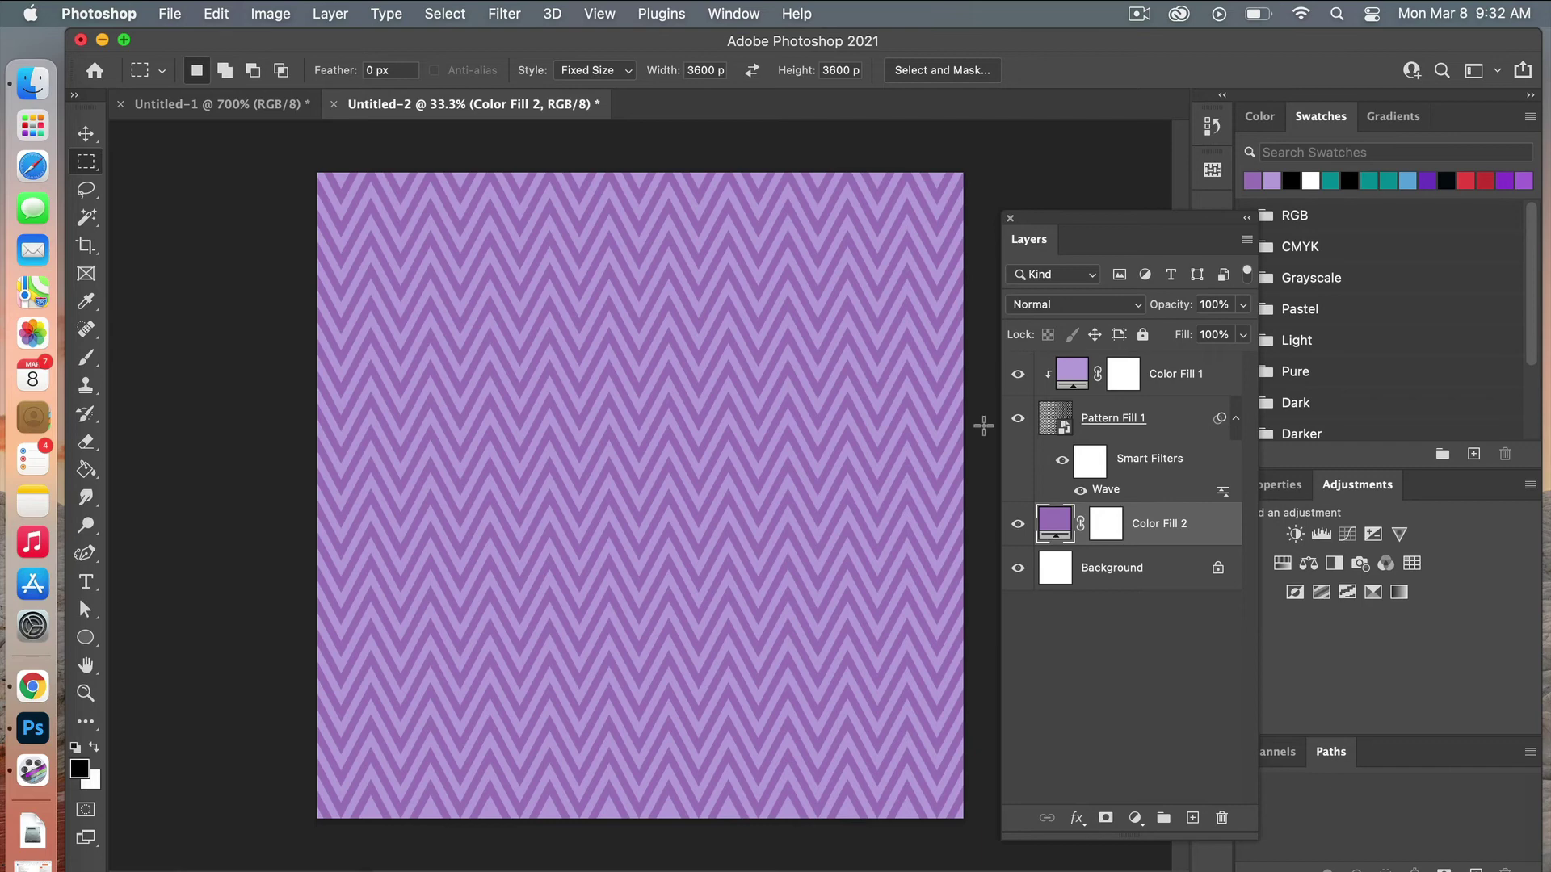
- Change the colour of the fill layer beneath the zigzag pattern to white
{"action": "double_click", "coordinate": [1051, 521]}
{"action": "type", "text": "fff"}
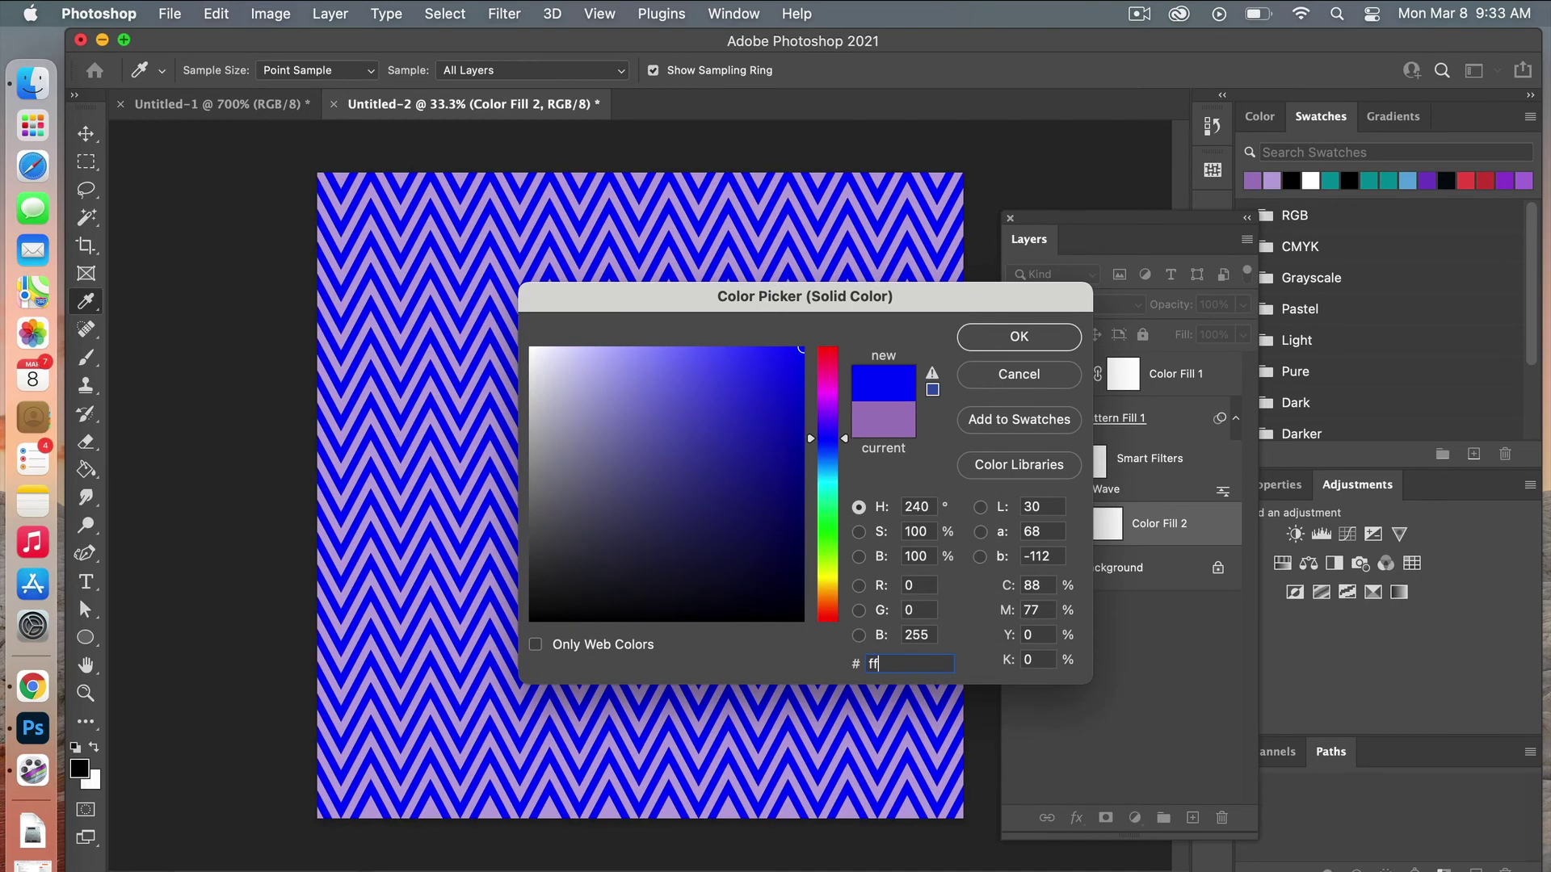
{"action": "left_click", "coordinate": [1016, 337]}
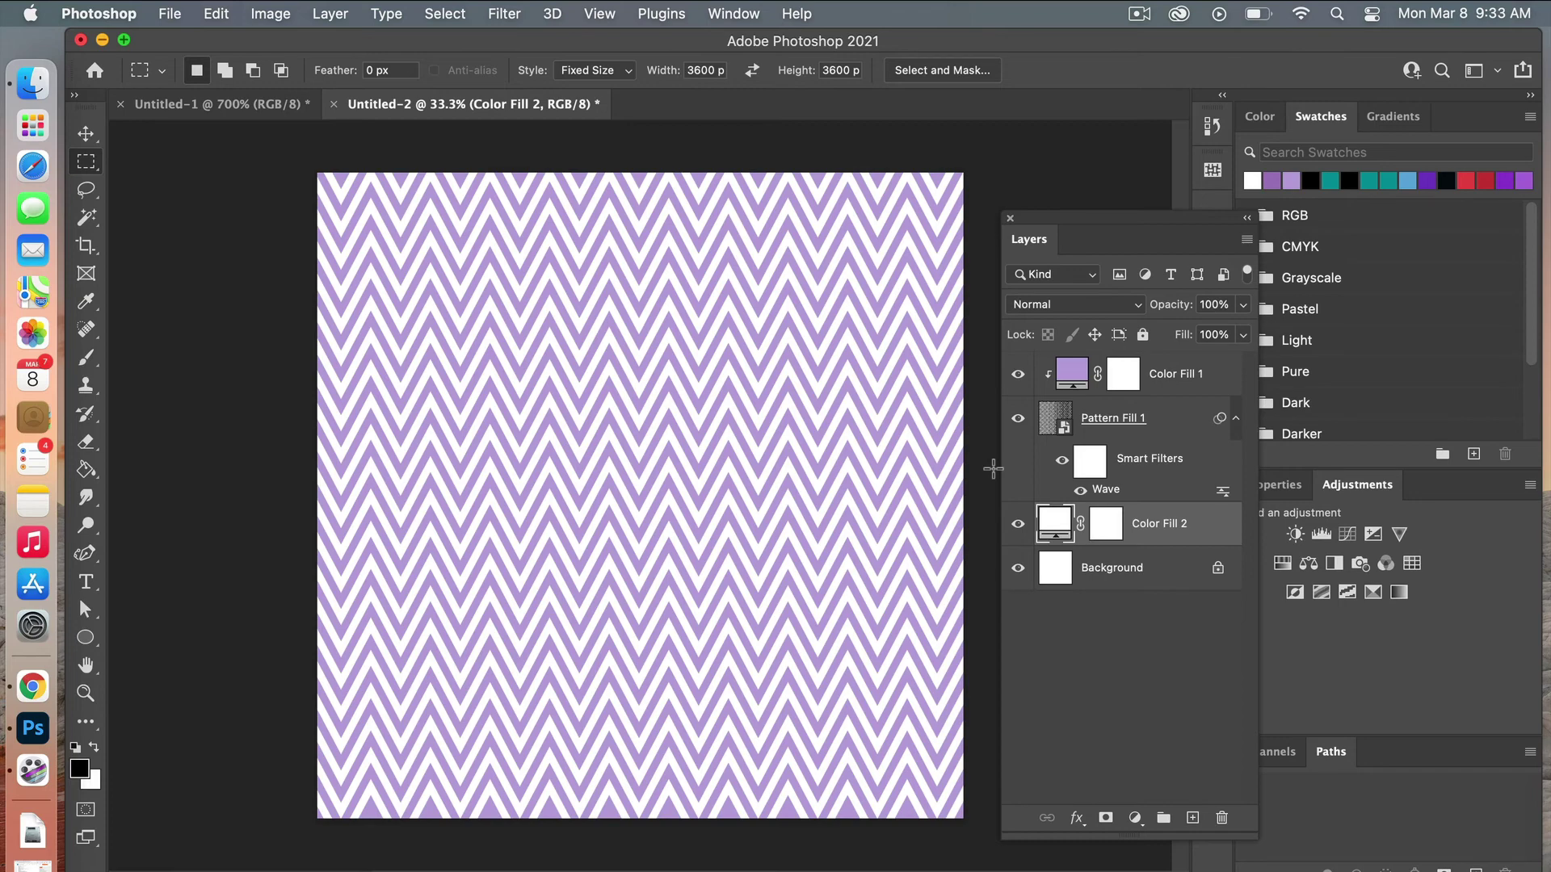
- Save the document in the Examples folder as a JPEG named "chevron" at maximum quality 12
{"action": "left_click", "coordinate": [170, 14]}
{"action": "left_click", "coordinate": [225, 249]}
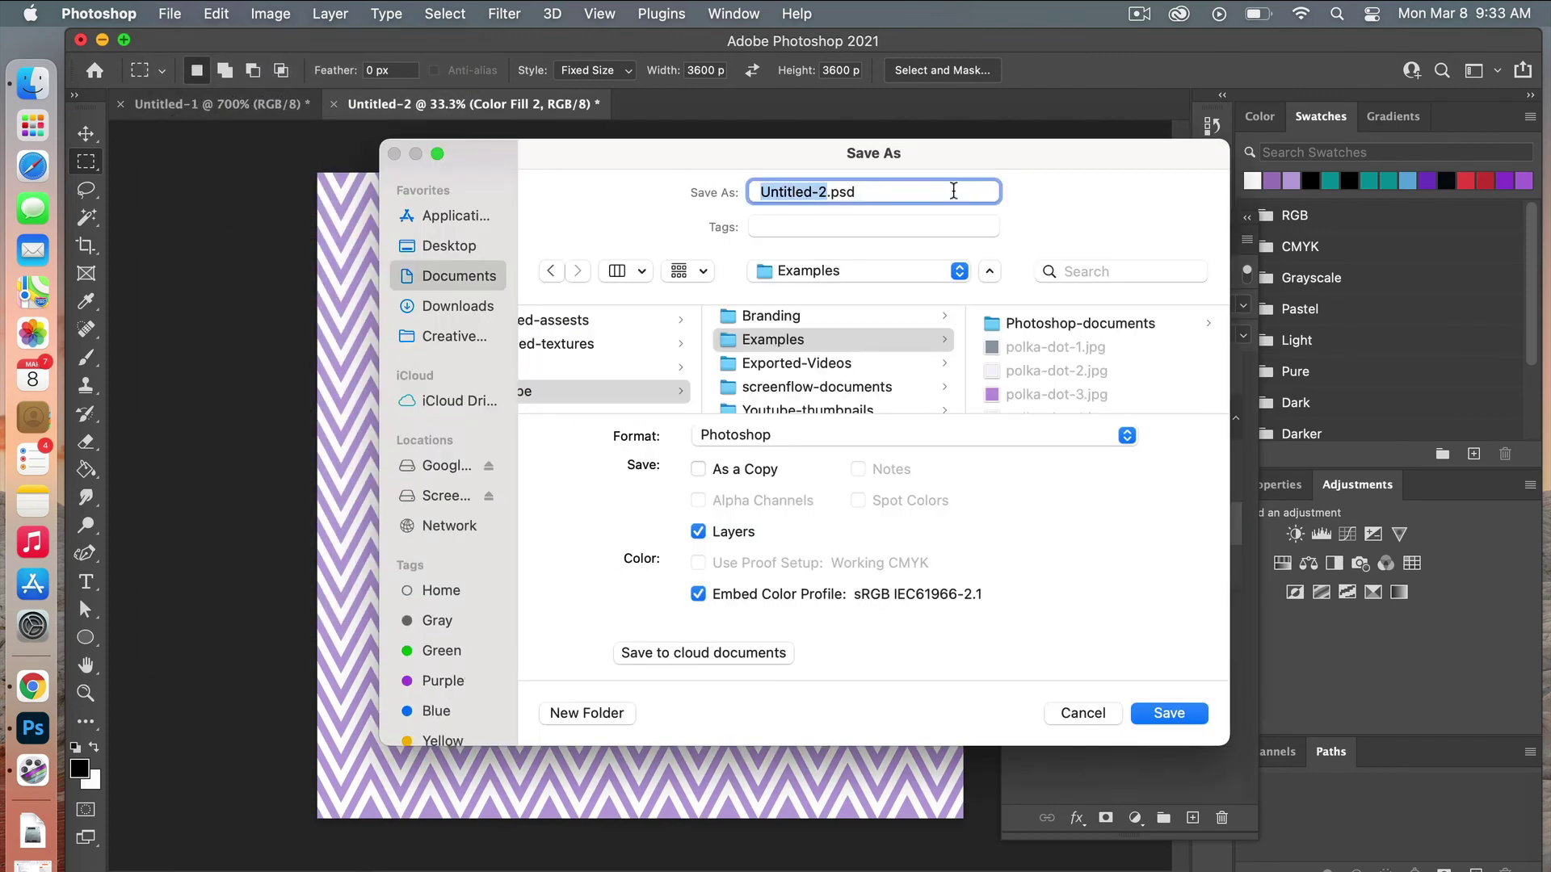
{"action": "type", "text": "chevron"}
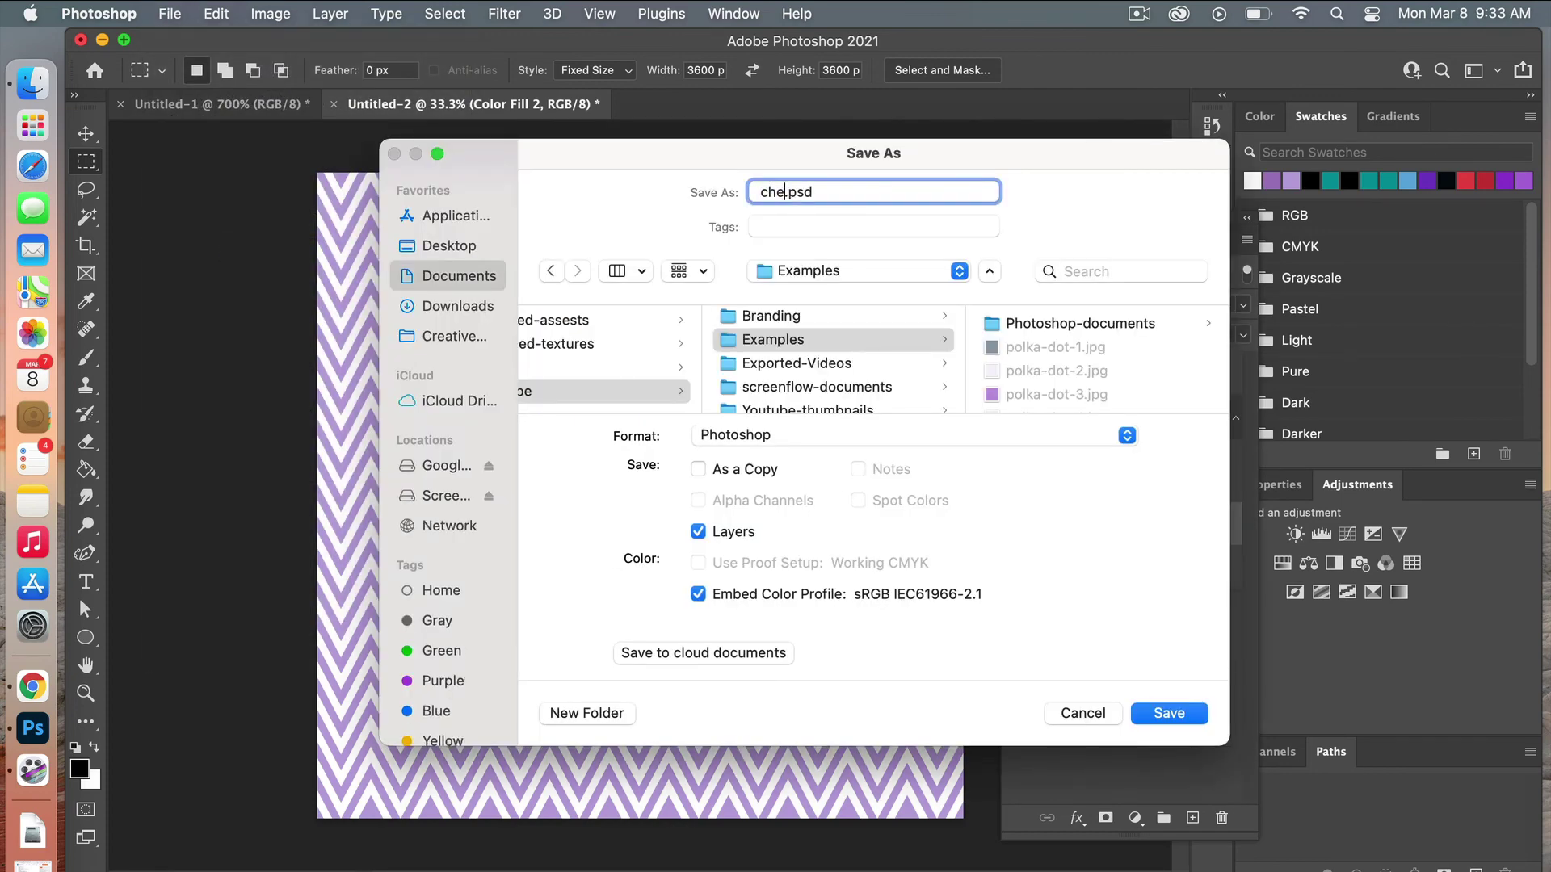
{"action": "left_click", "coordinate": [1126, 438]}
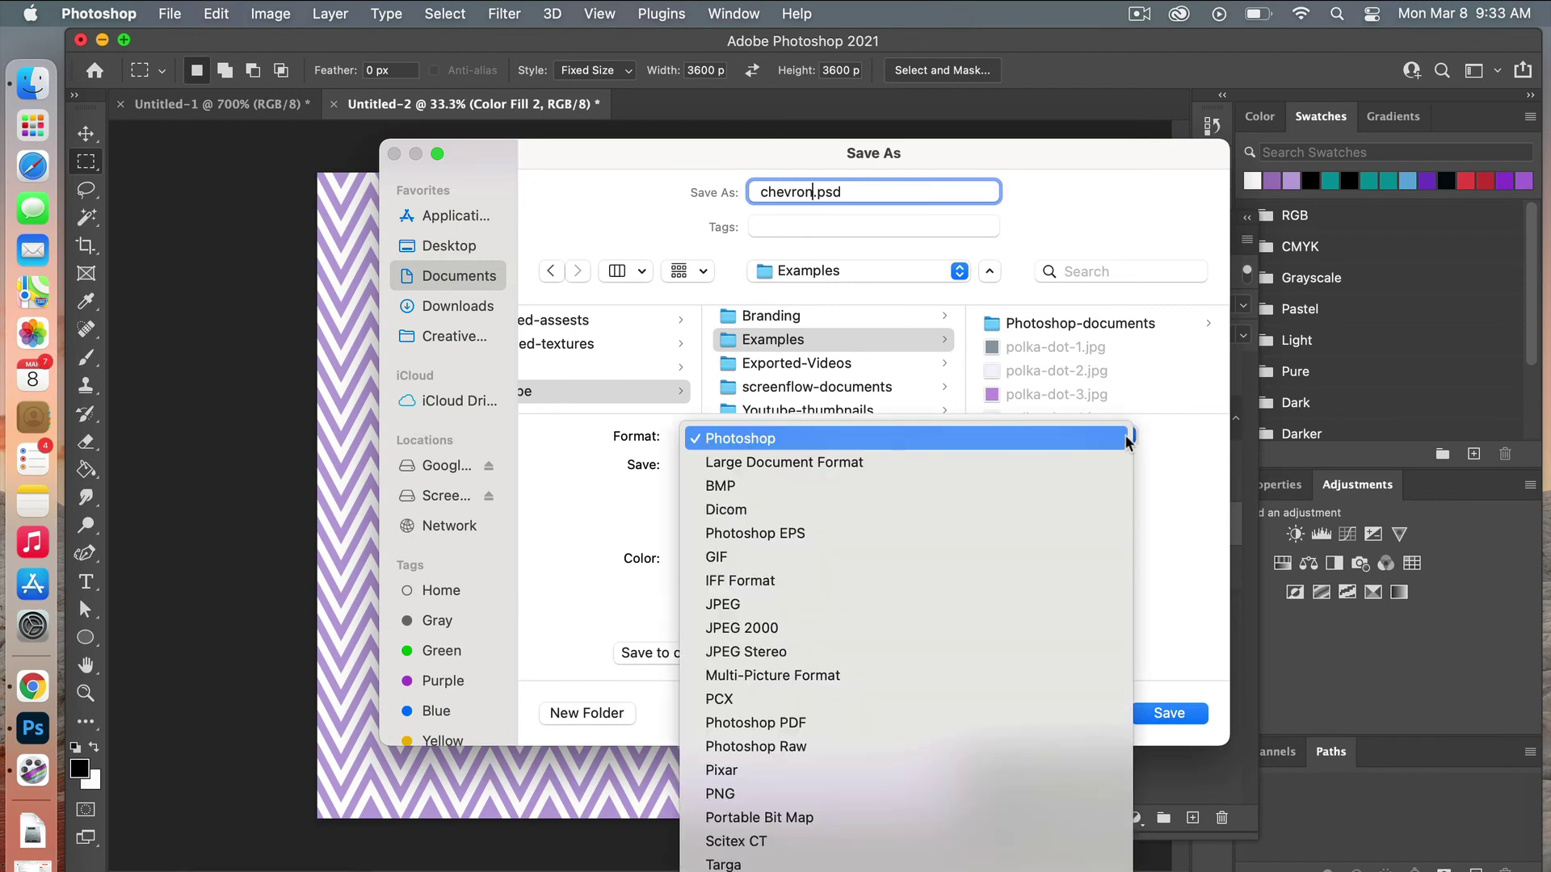
{"action": "left_click", "coordinate": [980, 605]}
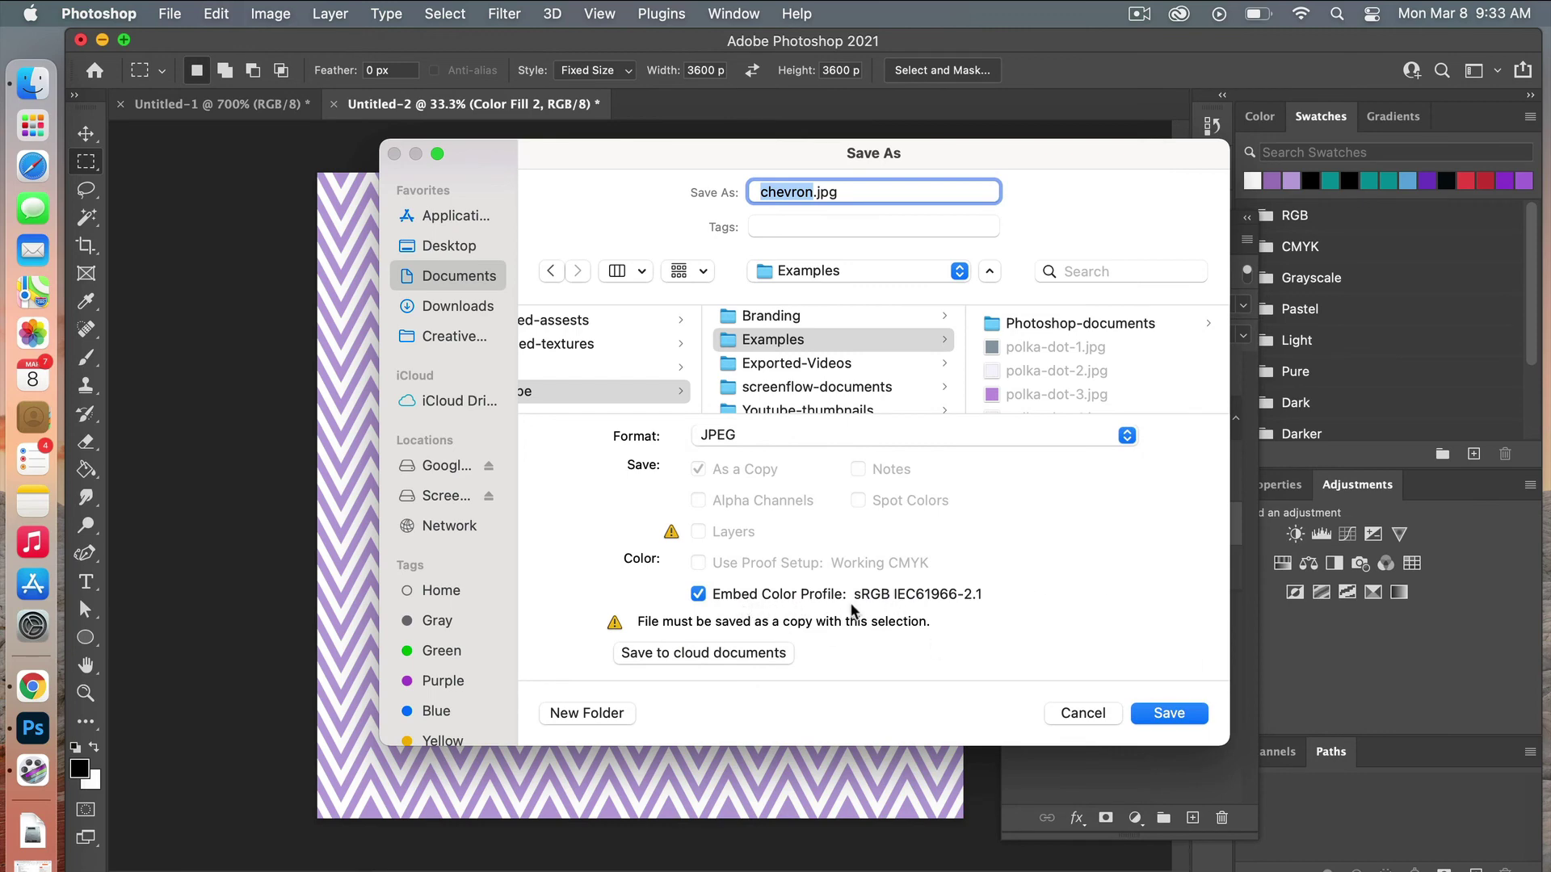
{"action": "left_click", "coordinate": [1183, 715]}
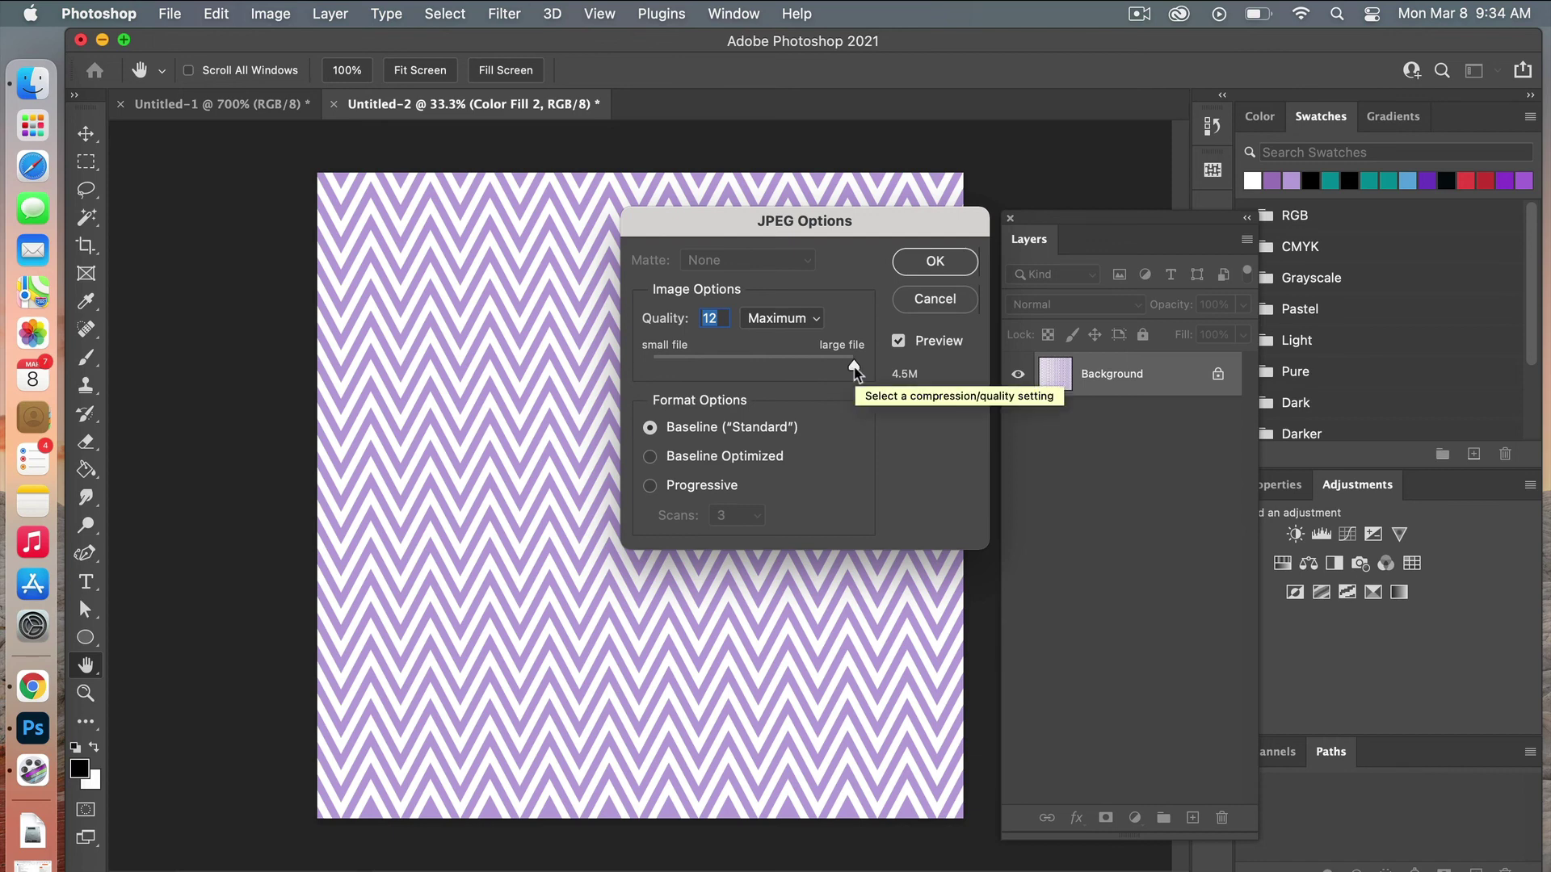
{"action": "left_click", "coordinate": [934, 261]}
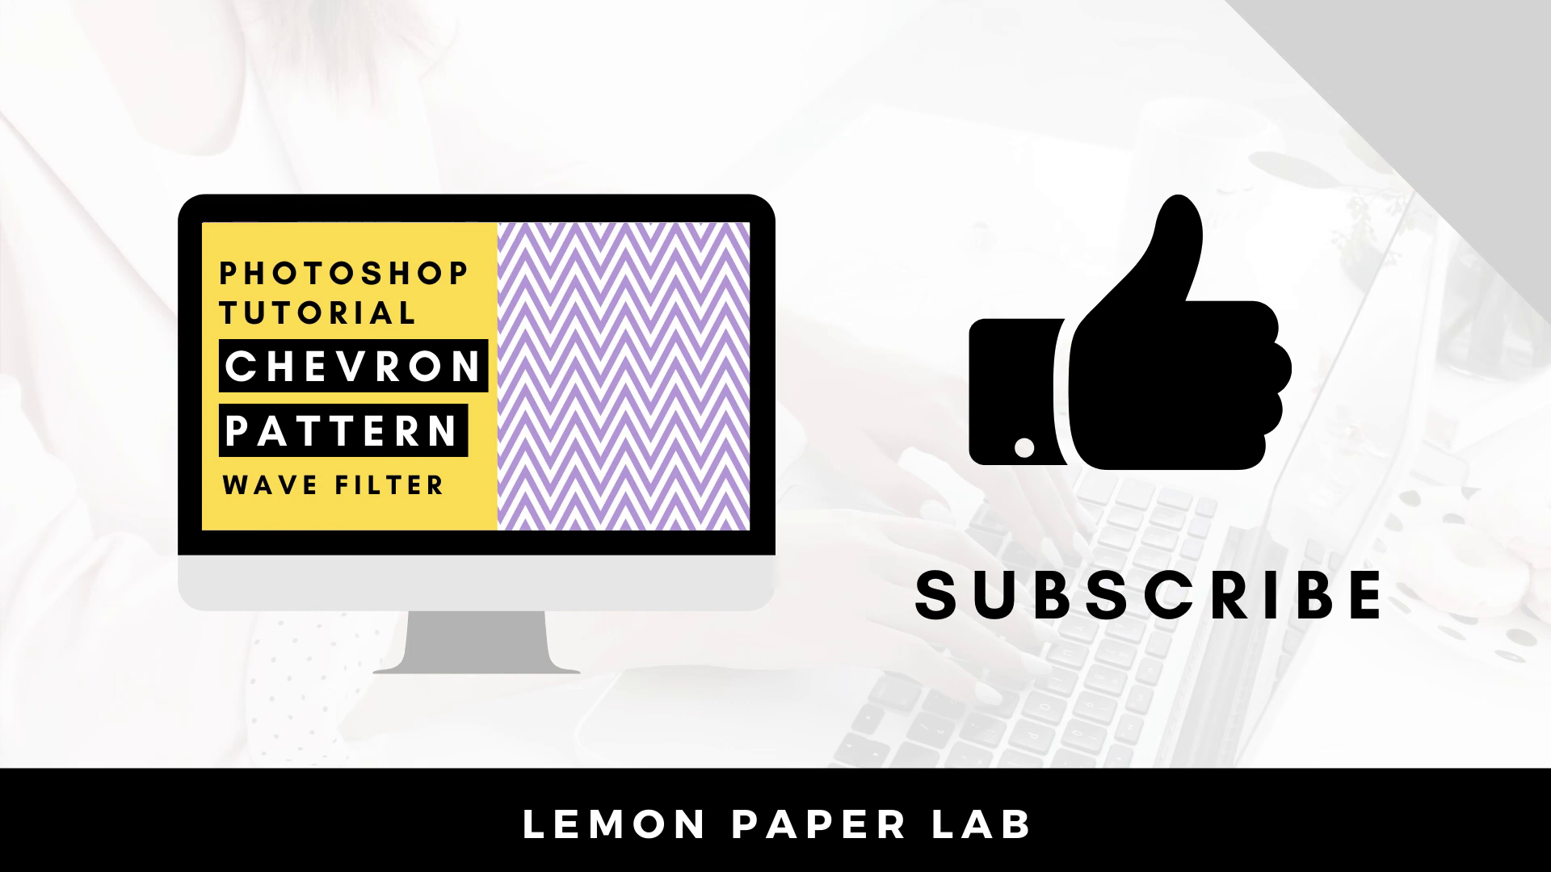